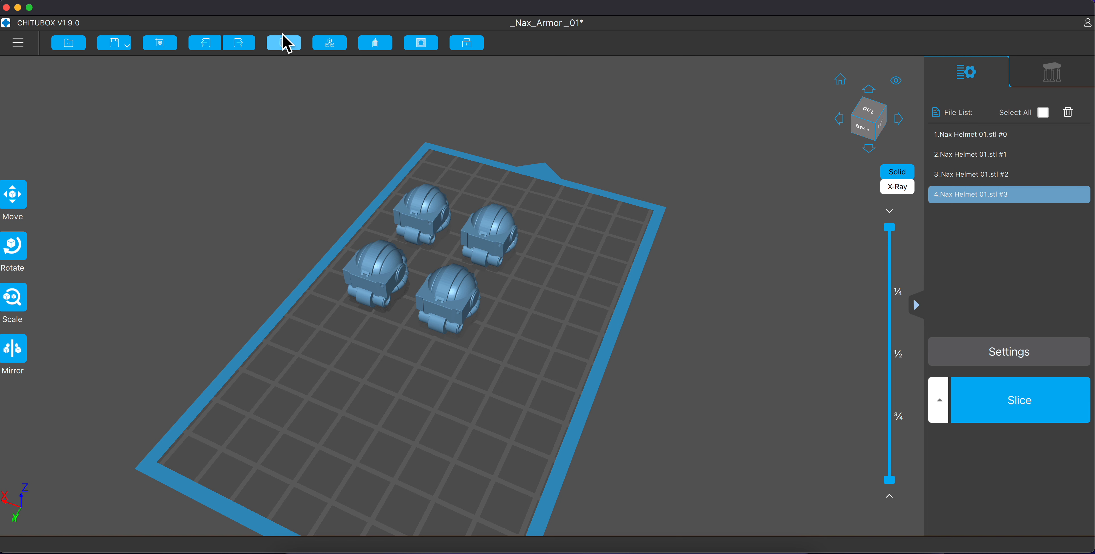
# Auto-arrange the four helmets around the centre of the build plate with a minimum distance of 5.00.
pyautogui.moveTo(326, 48)
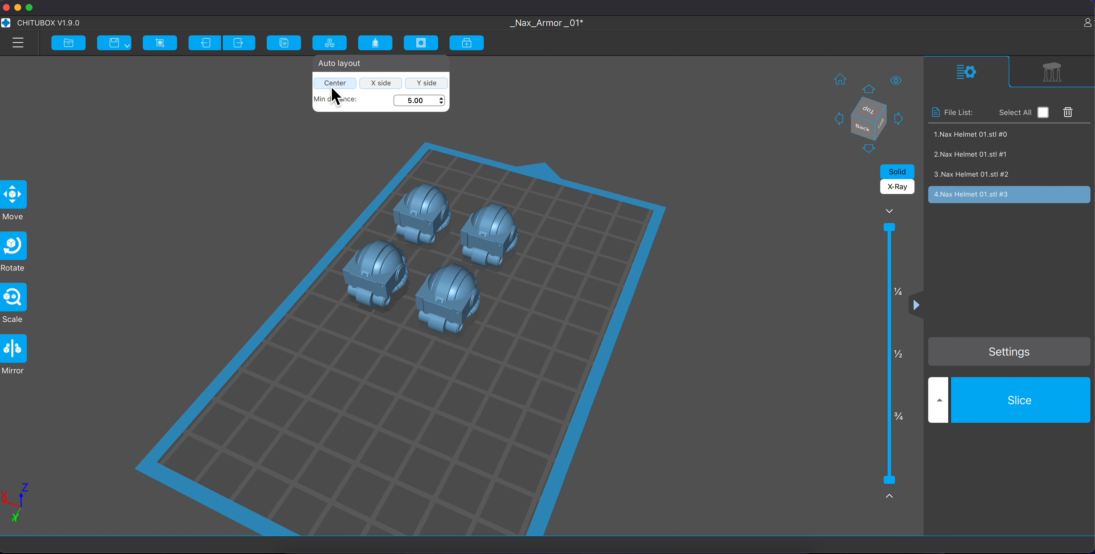
pyautogui.click(333, 89)
pyautogui.moveTo(330, 341); pyautogui.dragTo(261, 342)
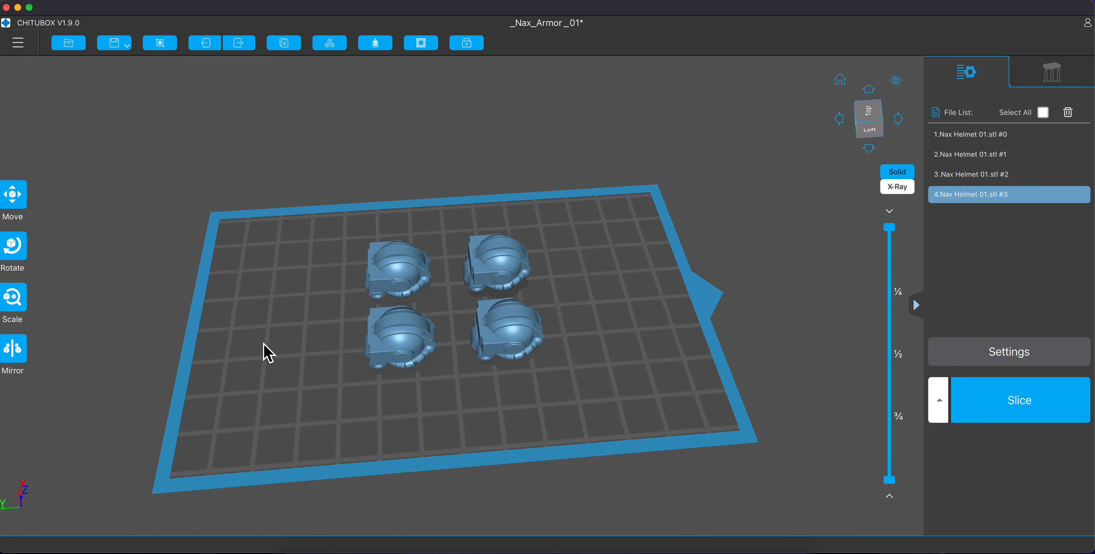
# Try the X side and Y side auto layouts for the four helmets, ending with the Center layout.
pyautogui.click(328, 44)
pyautogui.click(375, 84)
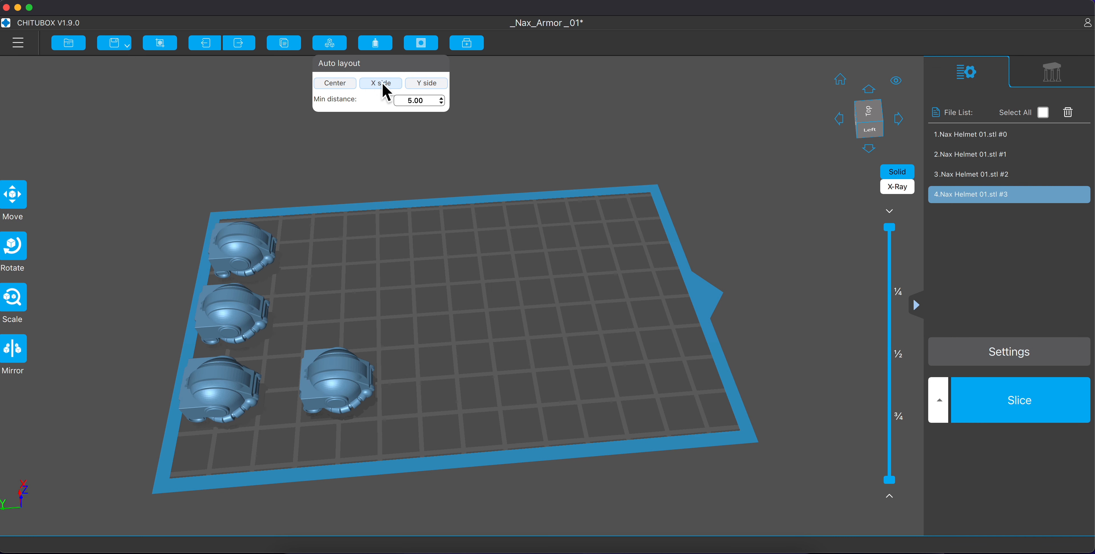
pyautogui.click(432, 87)
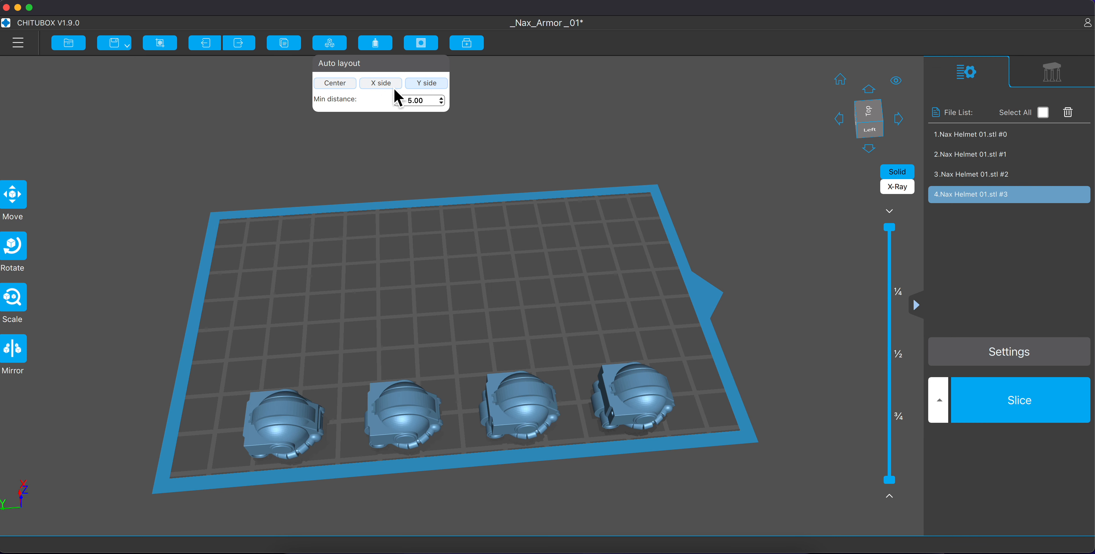
pyautogui.click(328, 86)
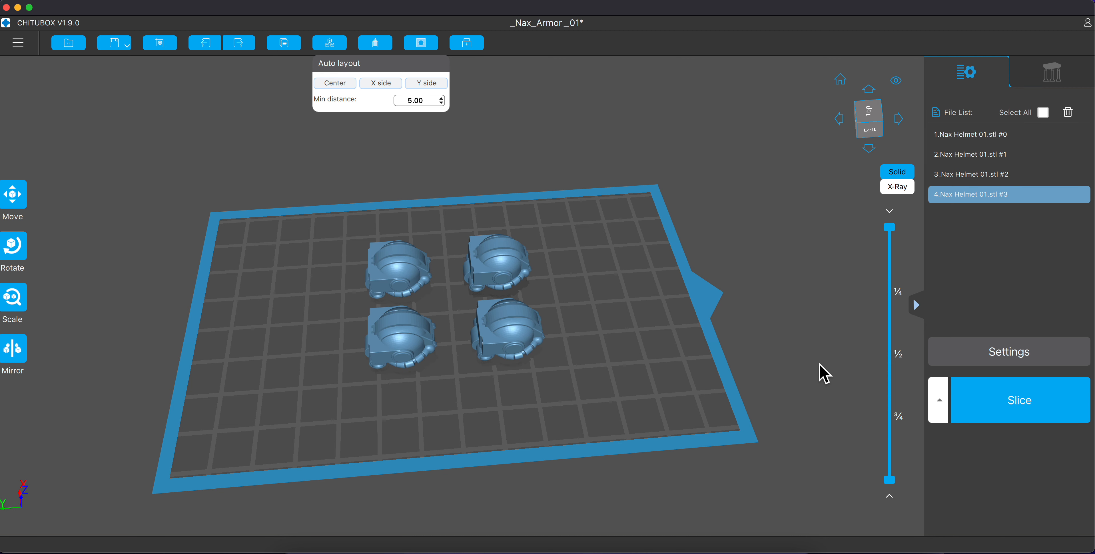
pyautogui.click(824, 374)
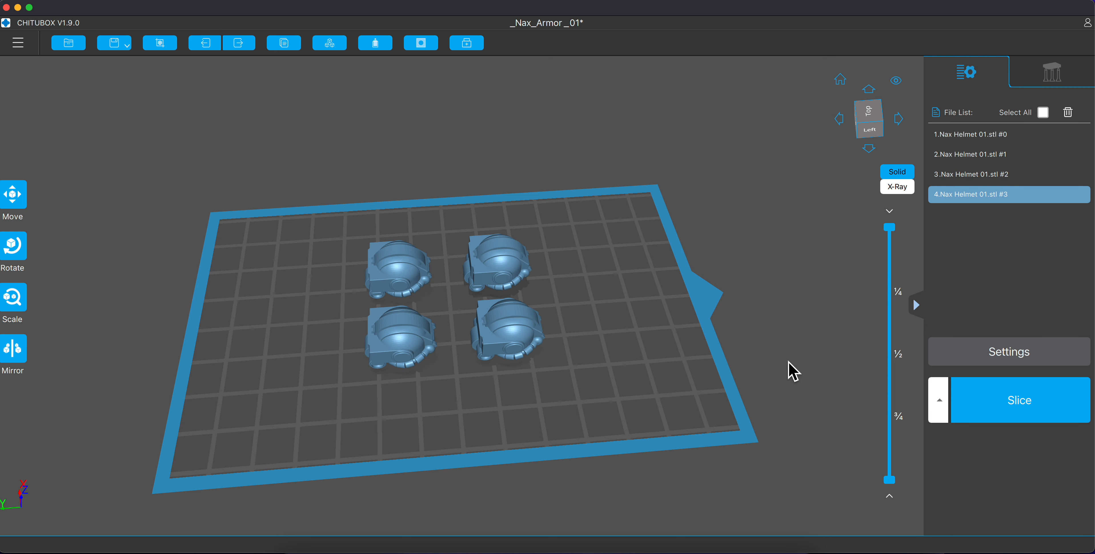
pyautogui.moveTo(782, 342); pyautogui.dragTo(500, 346)
pyautogui.scroll(-4, 444, 320)
pyautogui.scroll(8, 466, 320)
pyautogui.moveTo(548, 327); pyautogui.dragTo(555, 320, button='right')
pyautogui.moveTo(560, 331); pyautogui.dragTo(583, 395)
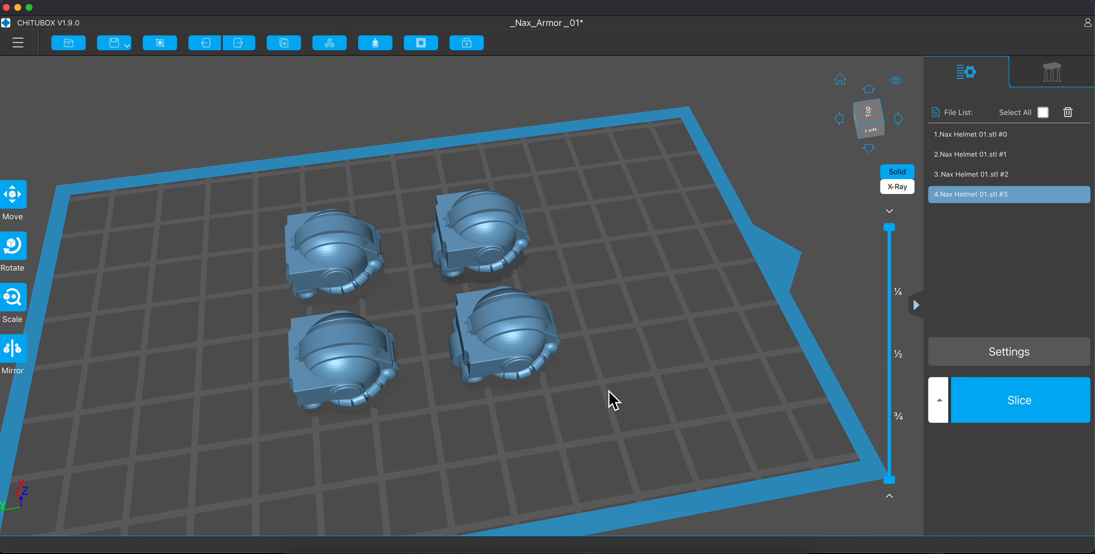
pyautogui.click(554, 318)
pyautogui.moveTo(554, 318); pyautogui.dragTo(613, 362, button='right')
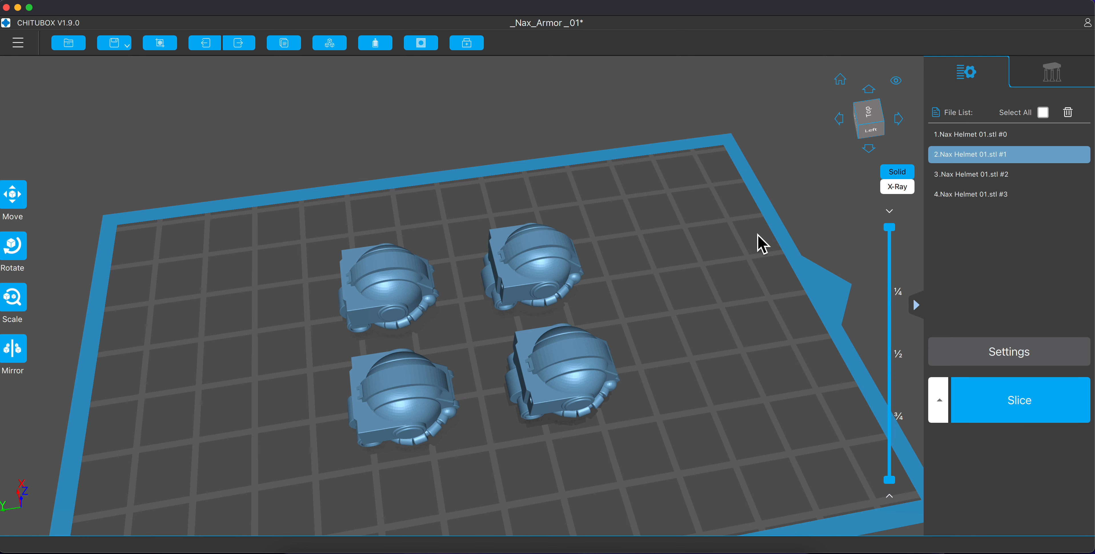
# Delete the three helmet copies, keeping only Nax Helmet 01.stl #0 on the plate.
pyautogui.click(988, 194)
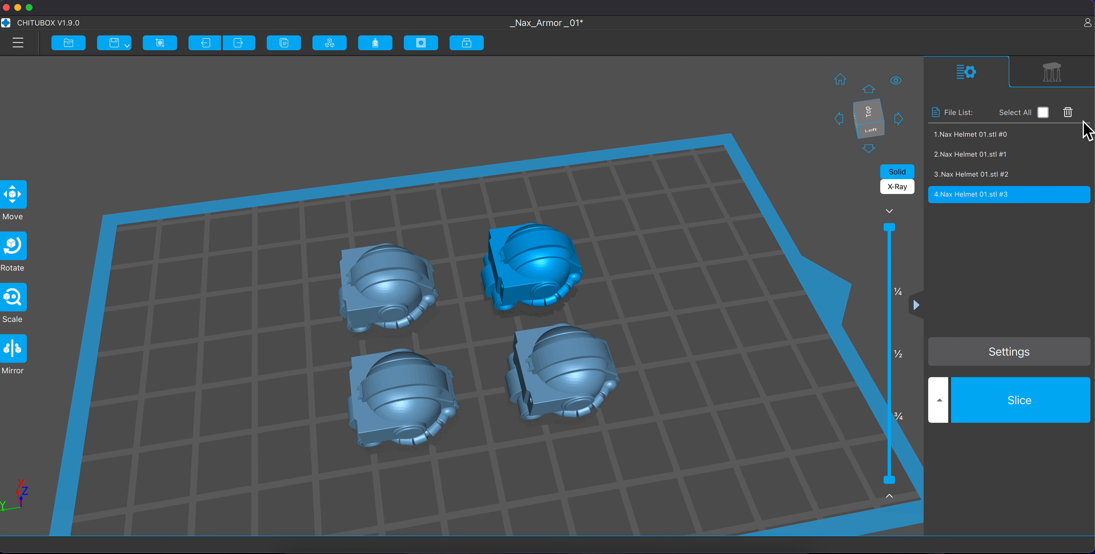
pyautogui.click(1071, 114)
pyautogui.click(1068, 113)
pyautogui.click(1068, 113)
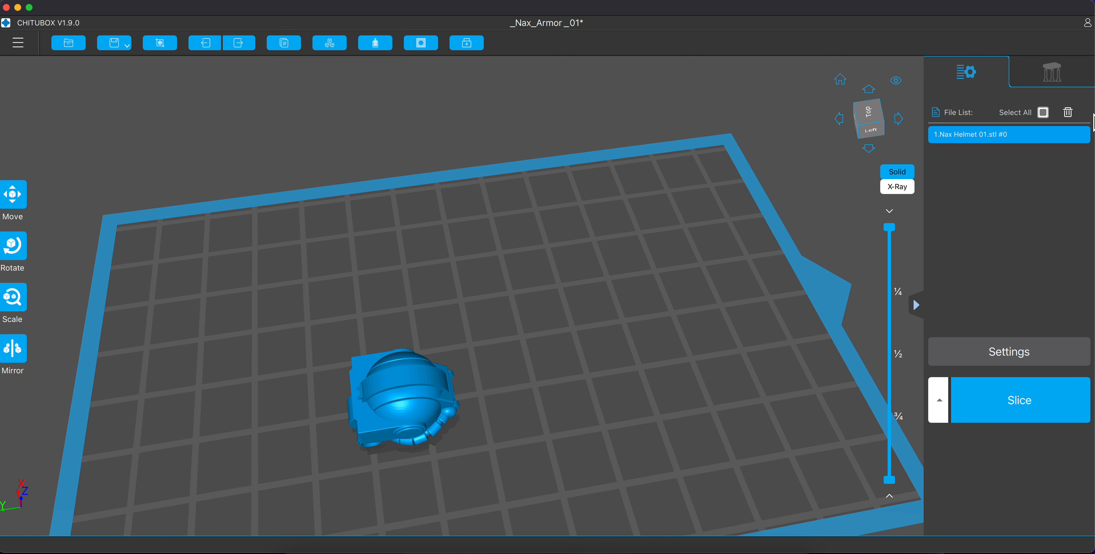
# Generate automatic supports for the remaining helmet and return to the file list.
pyautogui.click(1059, 72)
pyautogui.click(965, 451)
pyautogui.moveTo(655, 437); pyautogui.dragTo(668, 395, button='right')
pyautogui.click(966, 76)
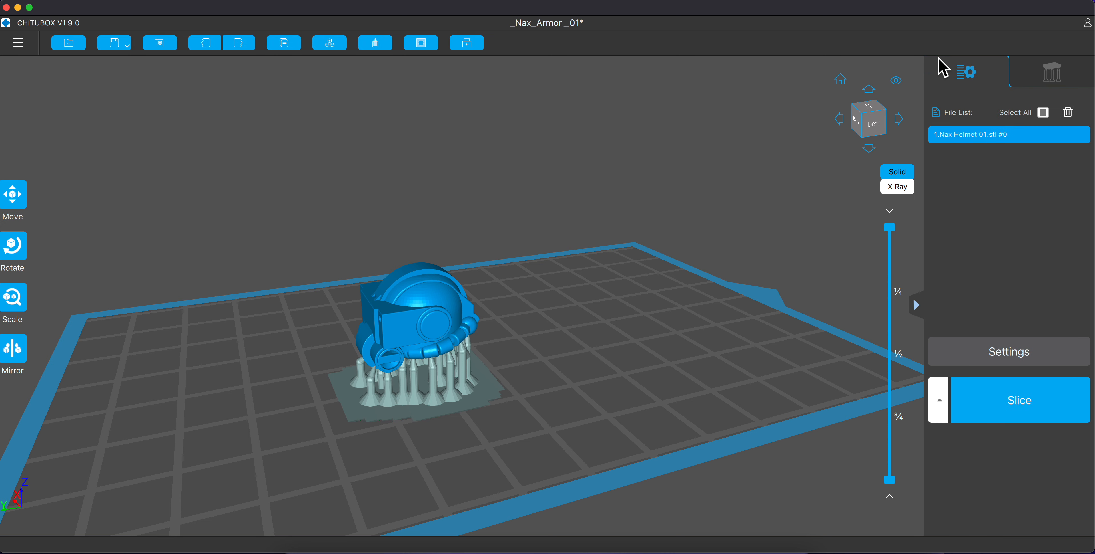
# Clone the supported helmet three times so that four supported helmets stand on the plate.
pyautogui.click(289, 46)
pyautogui.click(292, 47)
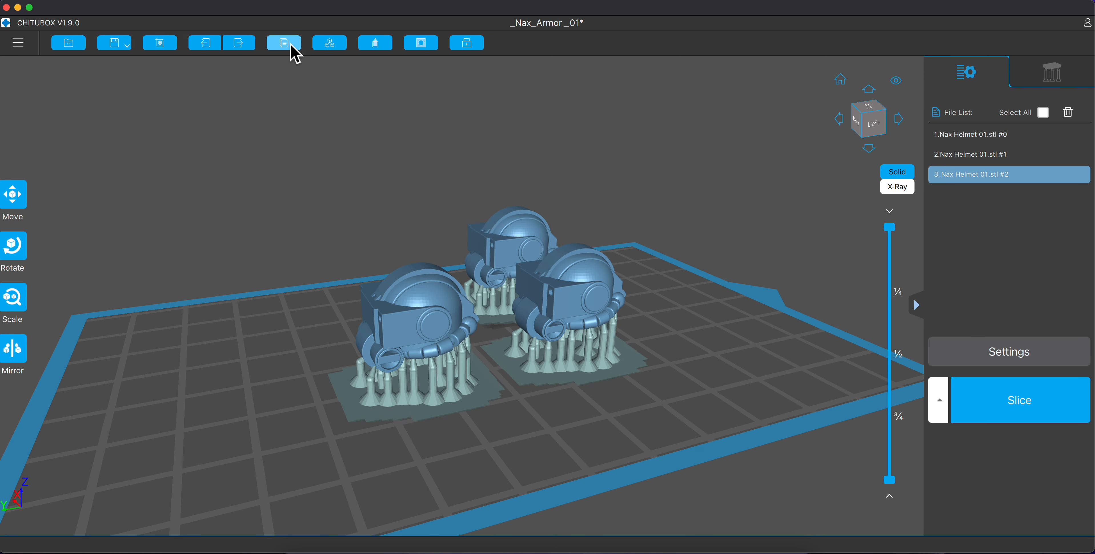
pyautogui.click(291, 47)
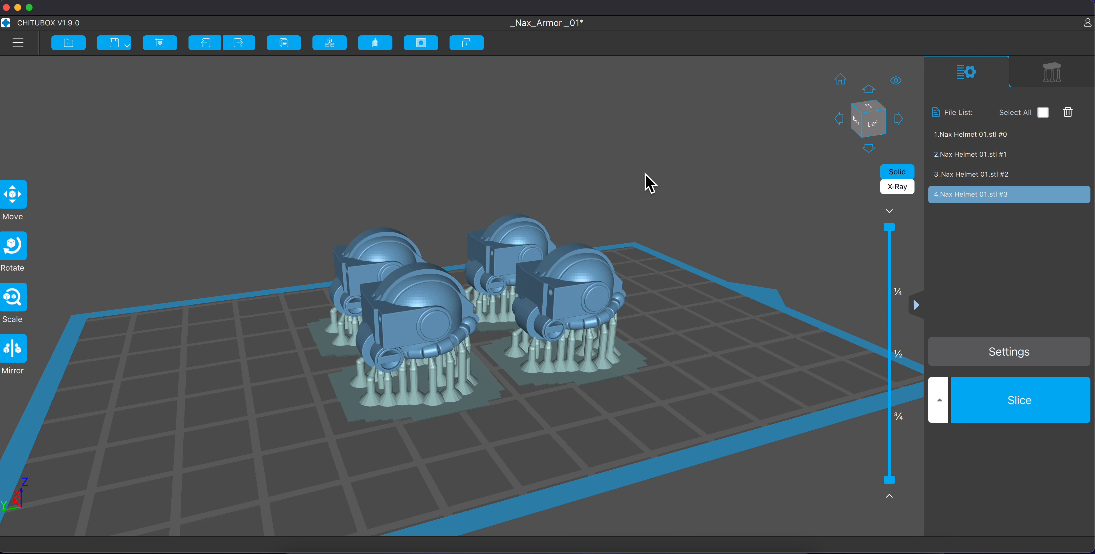
pyautogui.moveTo(645, 175); pyautogui.dragTo(637, 204)
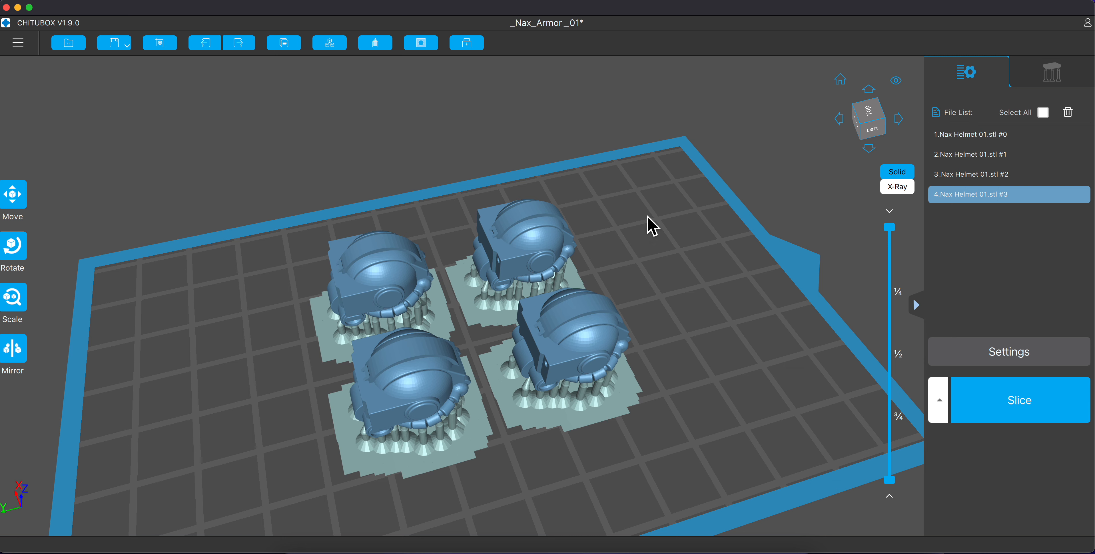
# Clone the supported helmet five more times for a total of nine on the plate.
pyautogui.click(297, 47)
pyautogui.click(297, 48)
pyautogui.click(297, 48)
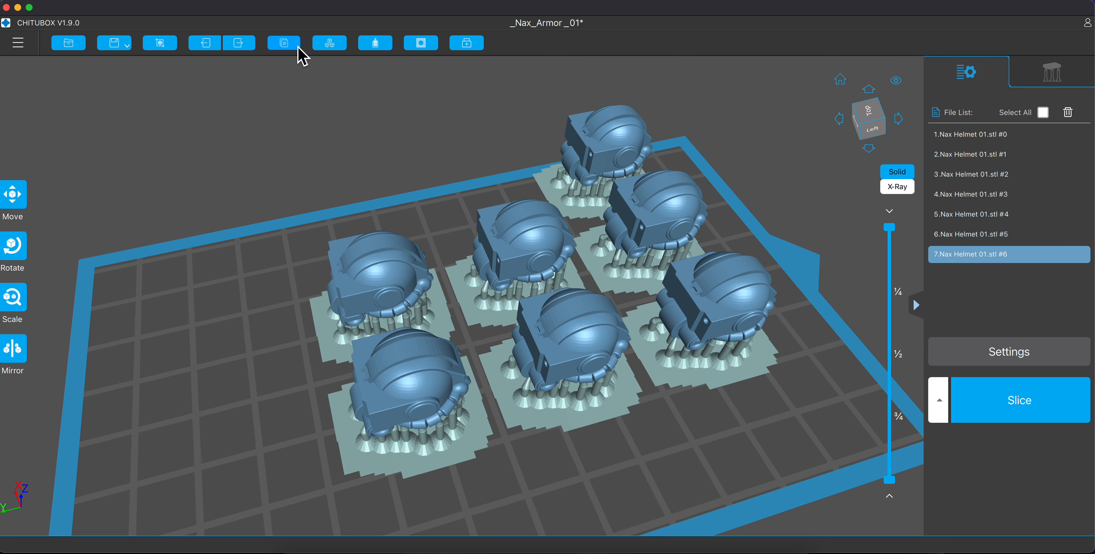
pyautogui.click(297, 47)
pyautogui.click(297, 48)
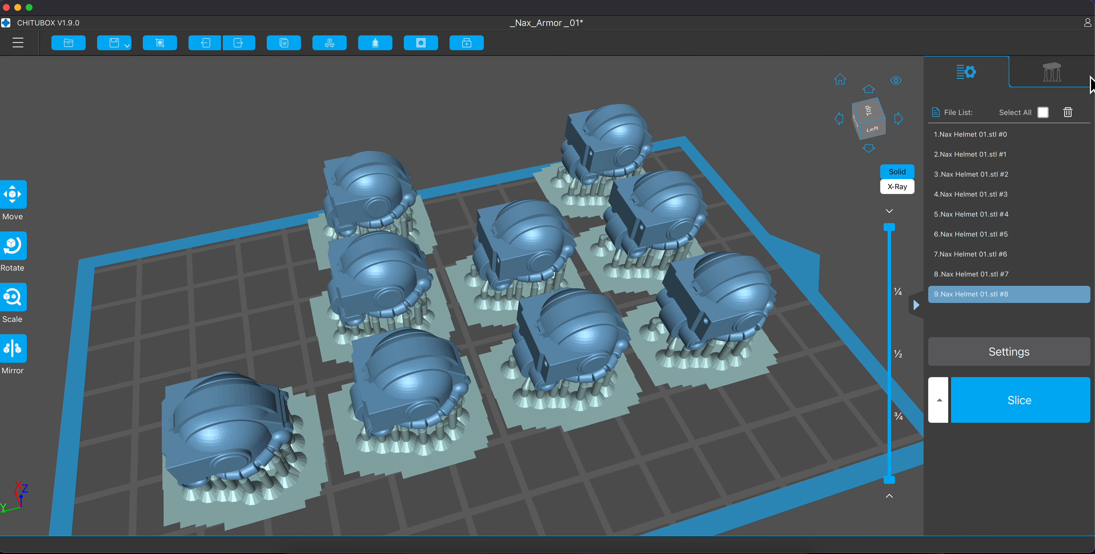
# Delete the eight cloned helmets, keeping only the supported original Nax Helmet 01.stl #0.
pyautogui.click(1068, 113)
pyautogui.click(1068, 113)
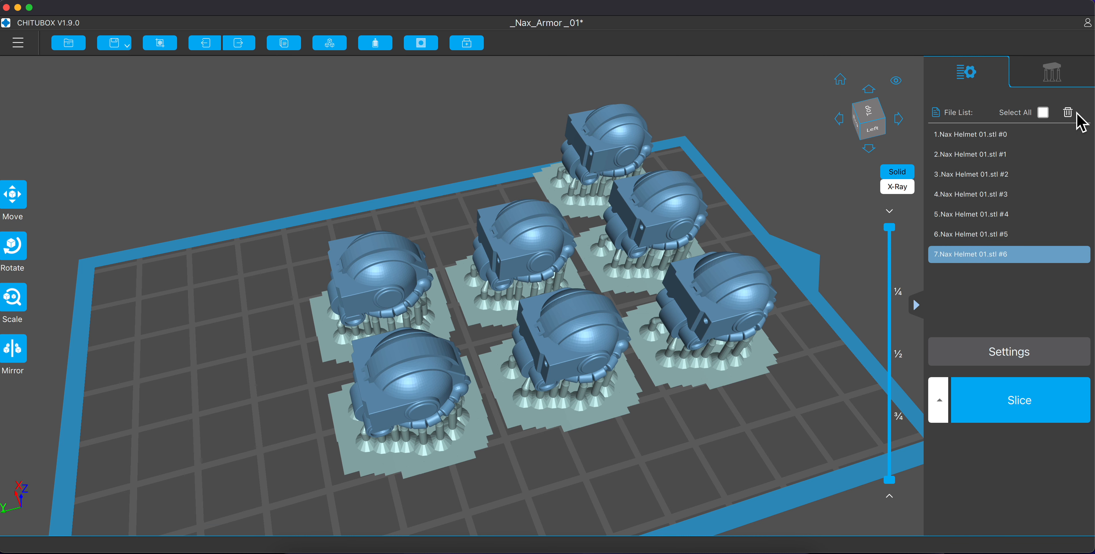
pyautogui.click(1068, 113)
pyautogui.click(1068, 112)
pyautogui.click(1068, 112)
pyautogui.click(1068, 113)
pyautogui.click(1068, 113)
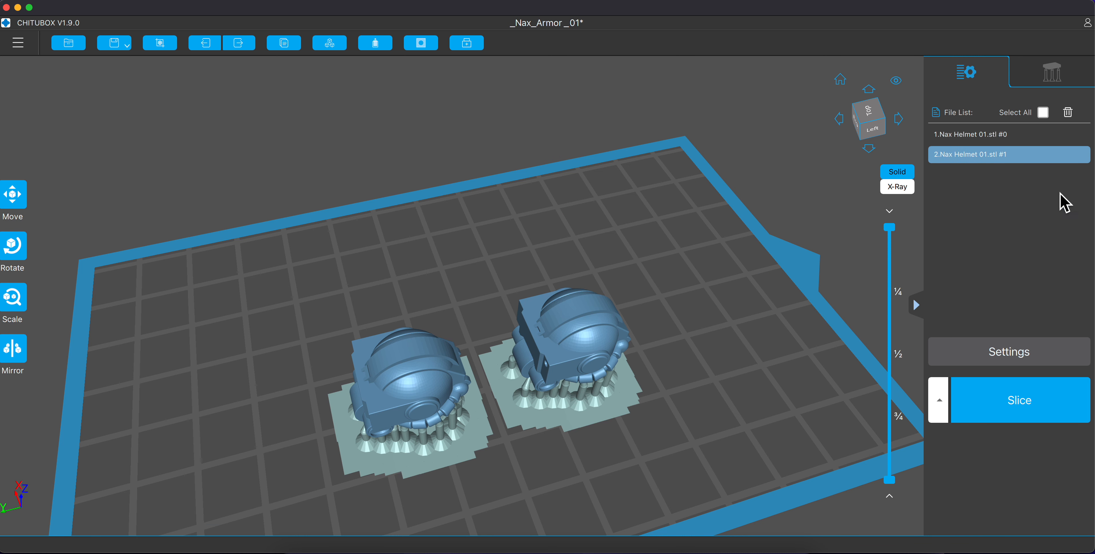
pyautogui.click(1068, 112)
# Slice the single supported helmet to check its resin and print time estimates, and return to the plate.
pyautogui.click(1049, 410)
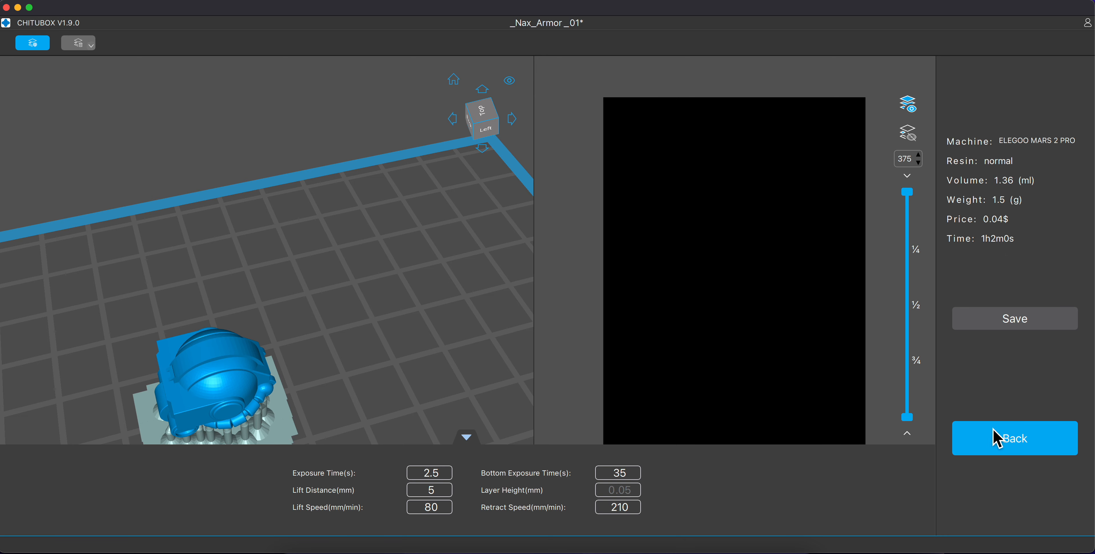
pyautogui.click(997, 437)
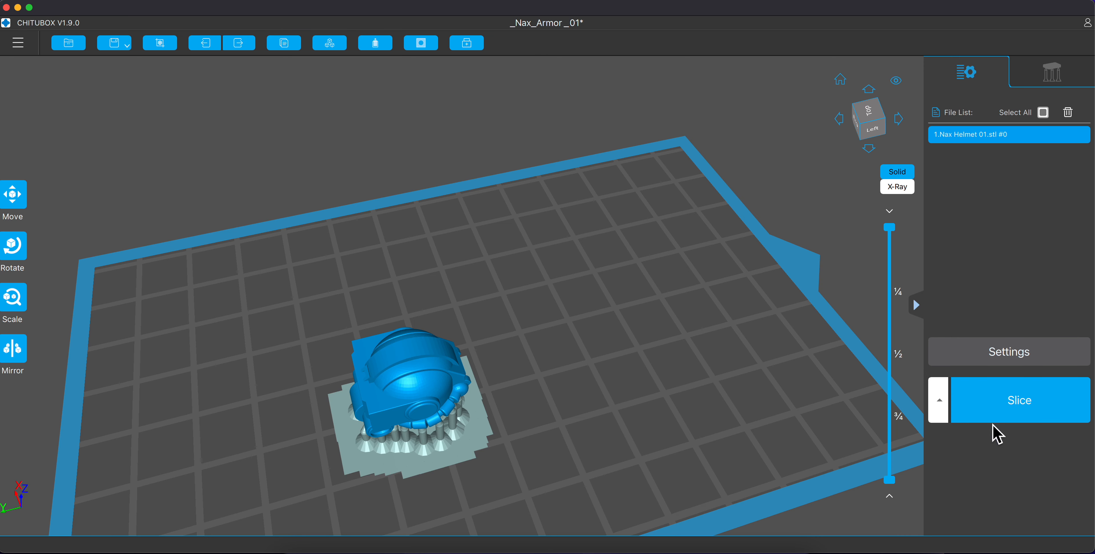
# Clone the supported helmet to eleven in total and slice the full plate to compare its resin and print time estimates.
pyautogui.click(288, 47)
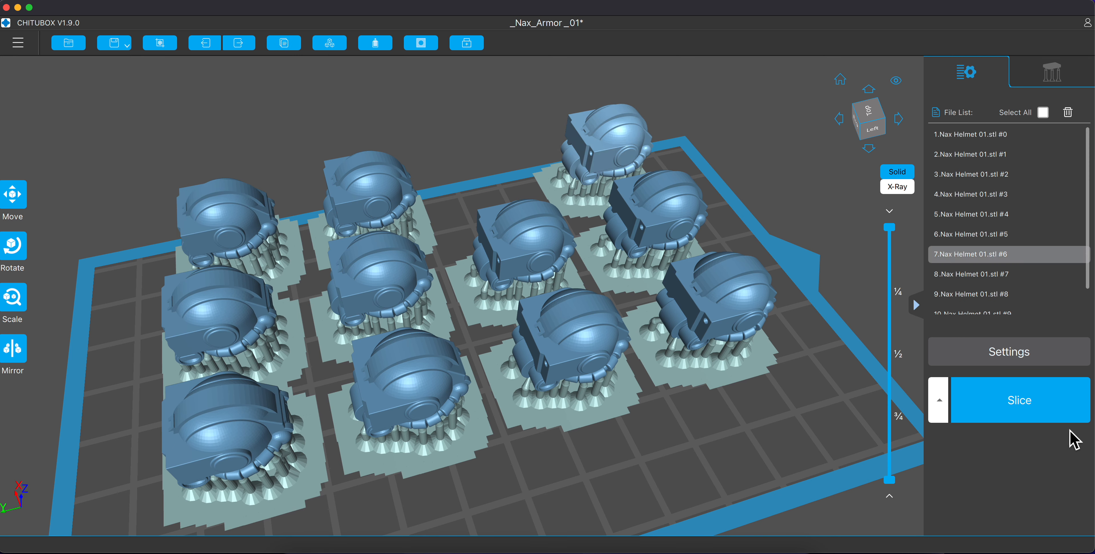
pyautogui.click(978, 417)
pyautogui.click(507, 318)
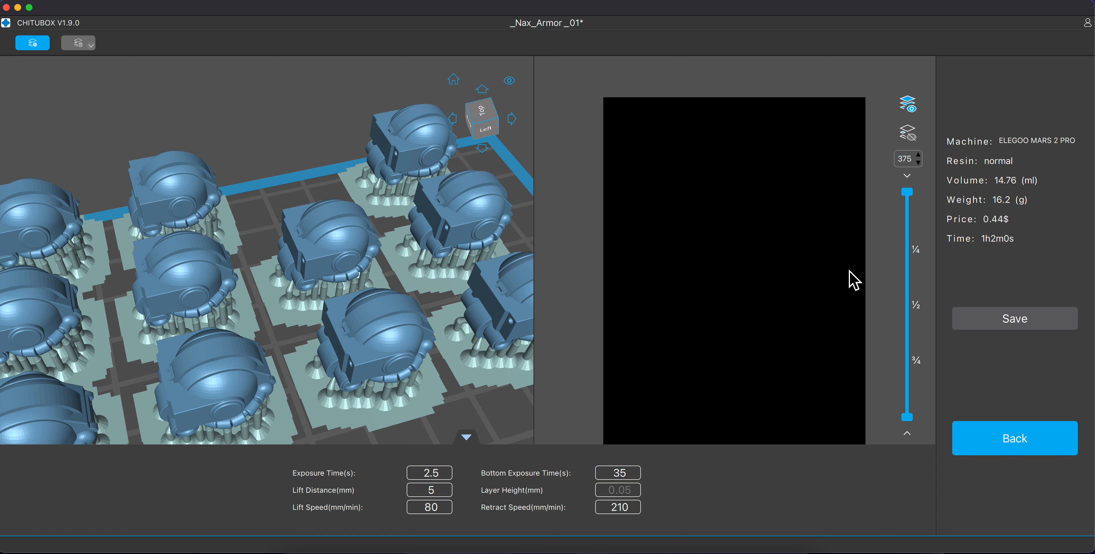
pyautogui.scroll(3, 375, 355)
pyautogui.scroll(-3, 376, 356)
pyautogui.scroll(-4, 377, 356)
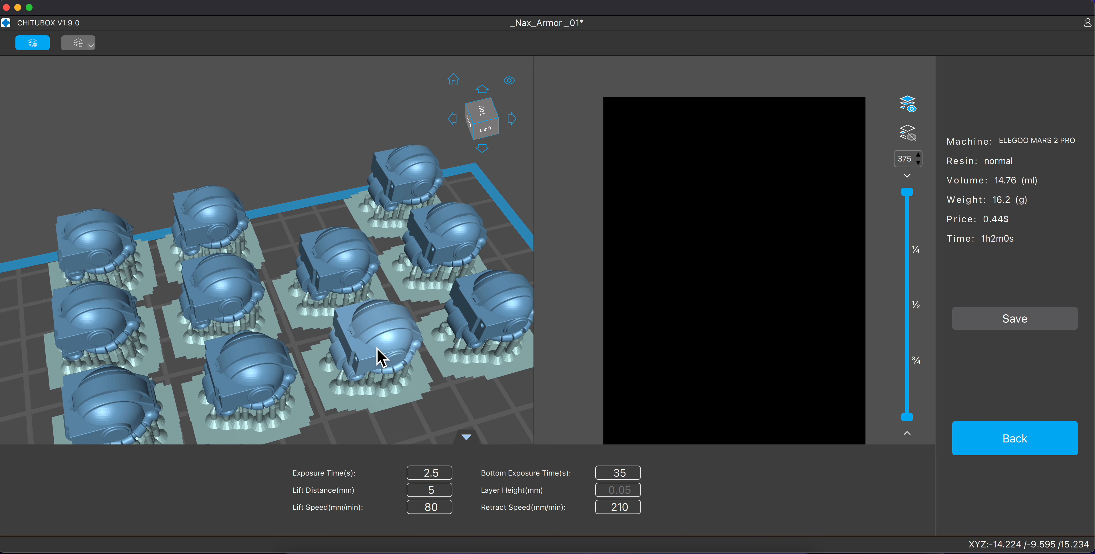
pyautogui.scroll(-3, 378, 376)
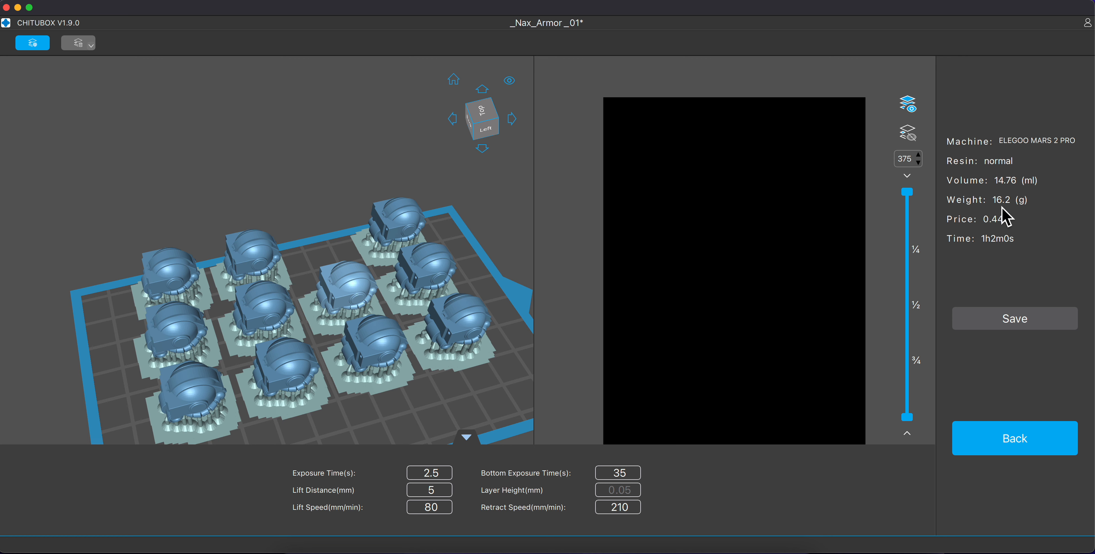
pyautogui.click(1055, 451)
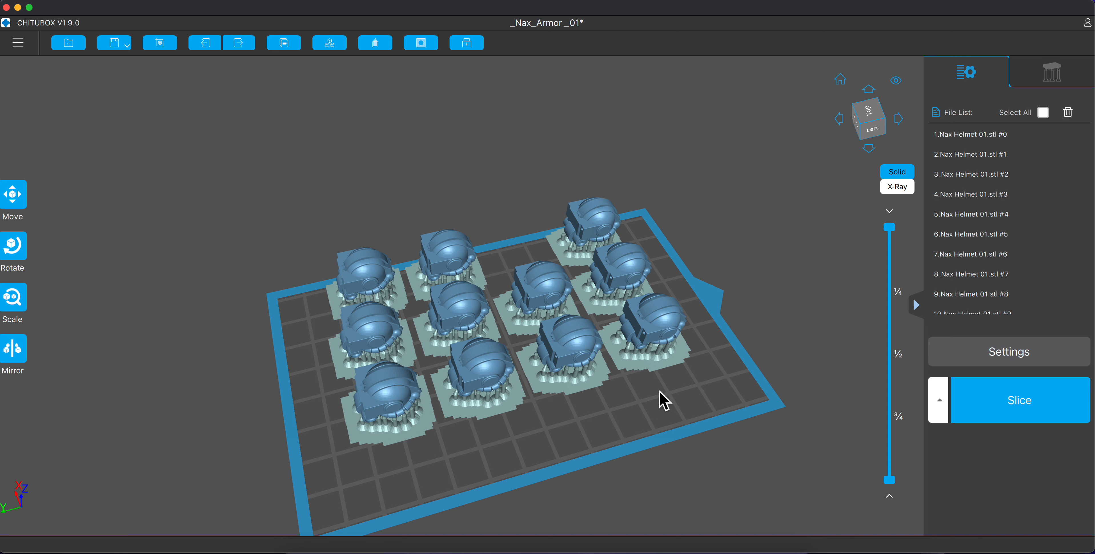
# Delete the ten cloned helmets from the full plate, starting with 11.Nax Helmet 01.stl #10 and keeping only #0.
pyautogui.click(996, 175)
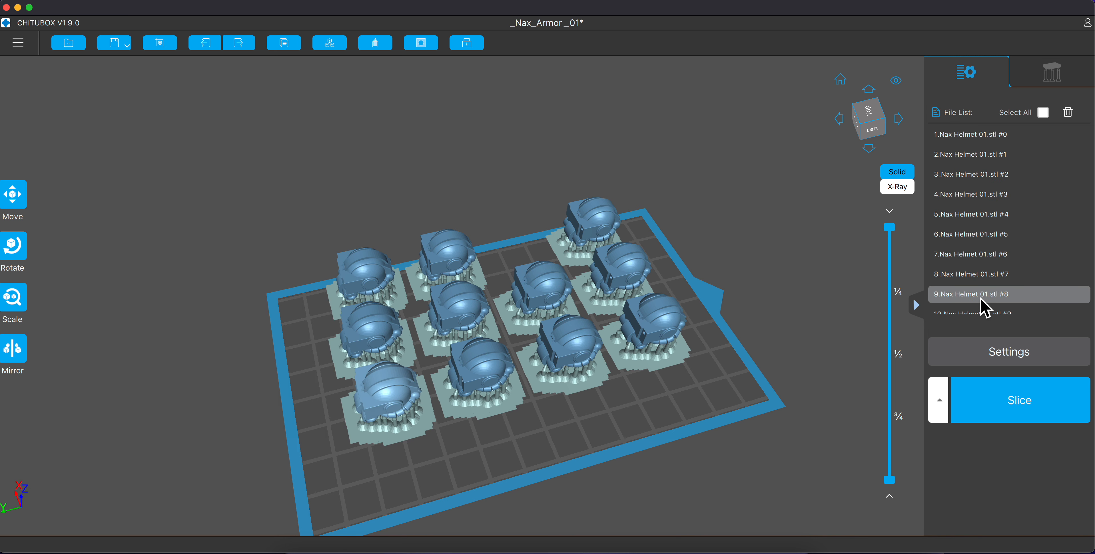
pyautogui.scroll(-2, 982, 307)
pyautogui.click(987, 306)
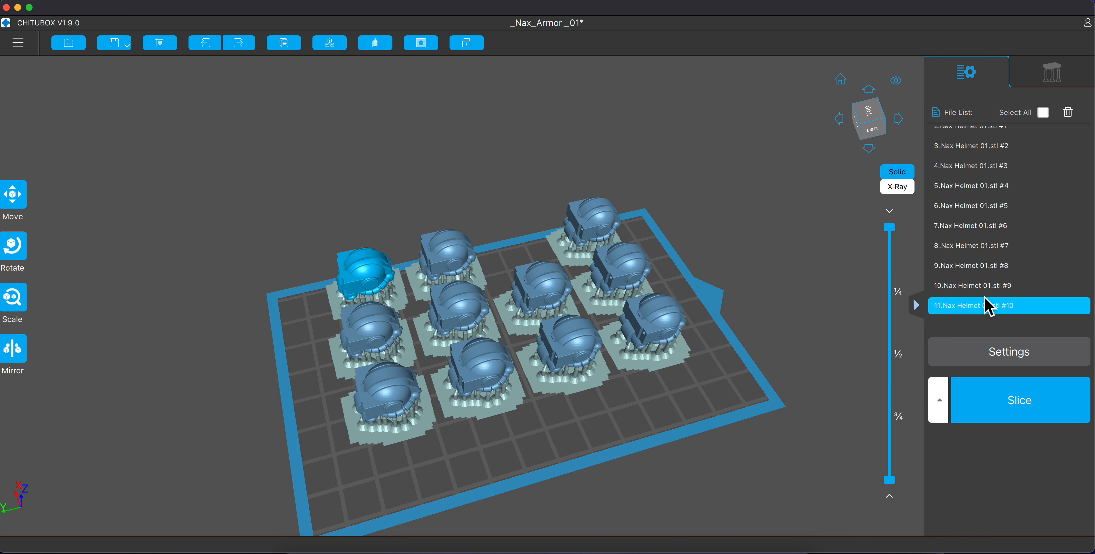
pyautogui.click(1069, 114)
pyautogui.click(1069, 114)
pyautogui.click(1068, 114)
pyautogui.click(1069, 113)
pyautogui.click(1068, 113)
pyautogui.click(1068, 113)
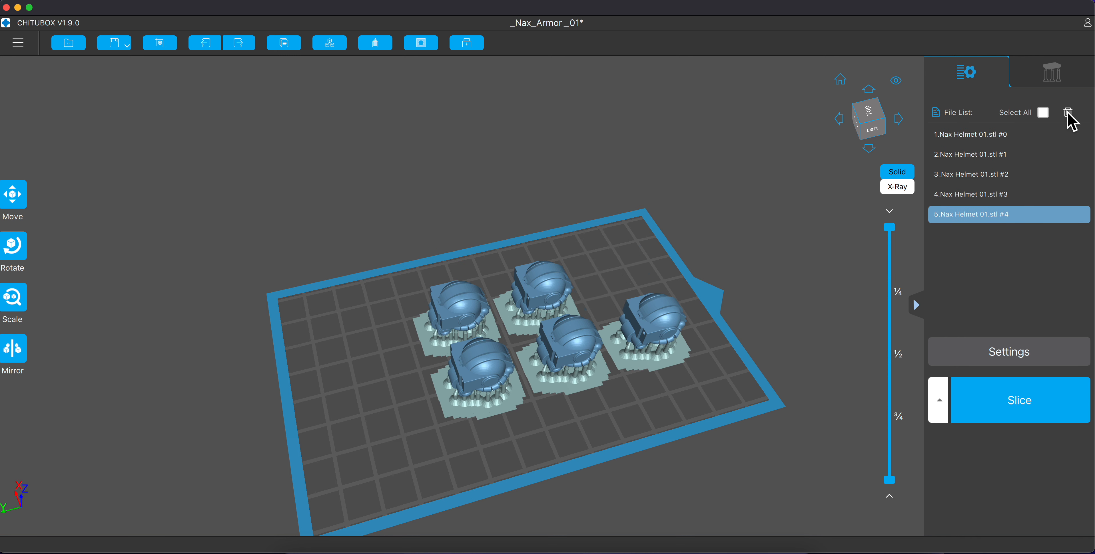
pyautogui.click(1068, 113)
pyautogui.click(1068, 113)
pyautogui.click(1068, 113)
pyautogui.click(1069, 113)
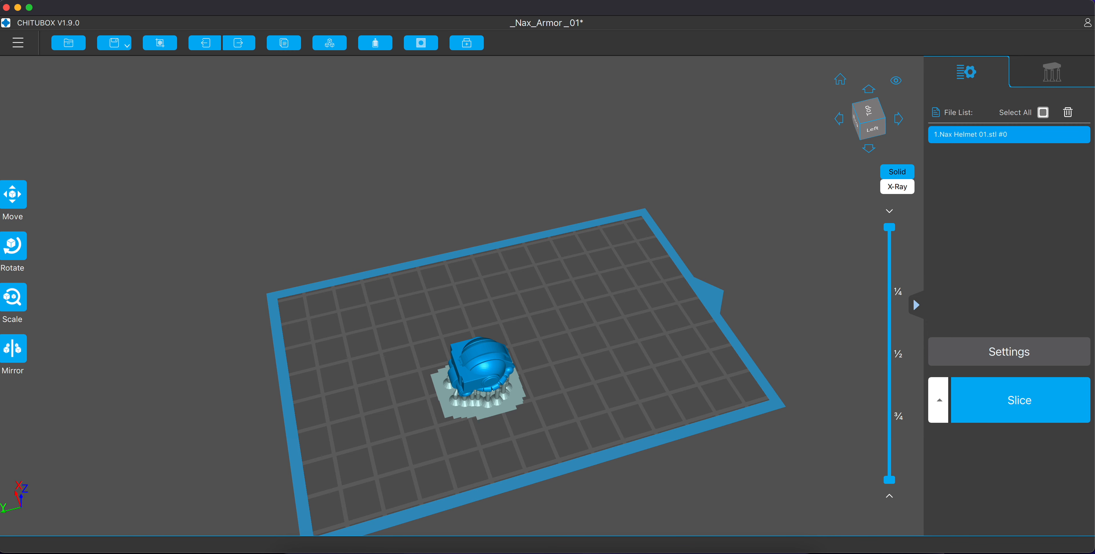
# Import Nax Armor 01.stl from the Downloads folder onto the build plate beside the helmet.
pyautogui.click(295, 551)
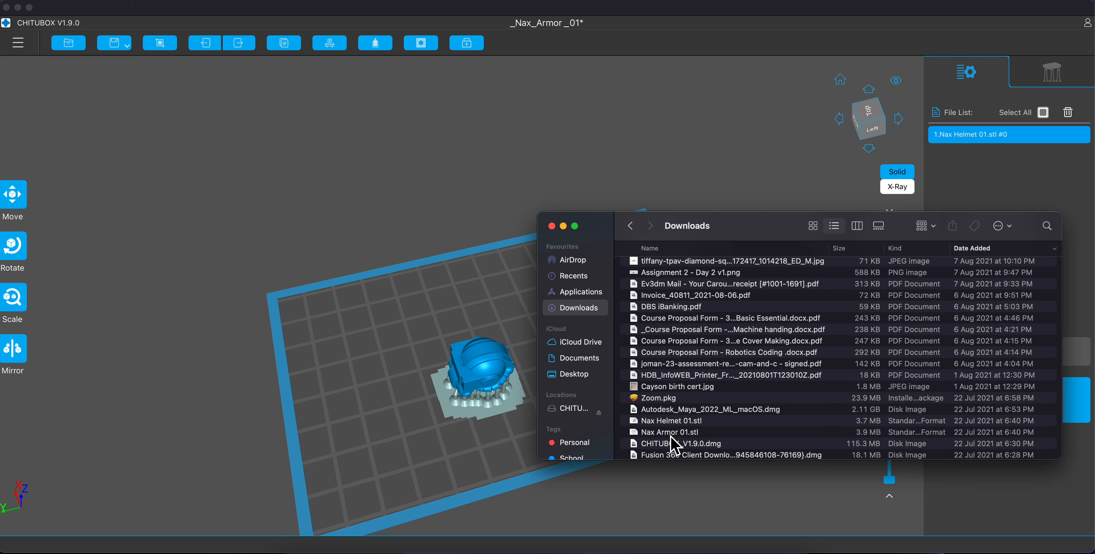
pyautogui.moveTo(666, 434); pyautogui.dragTo(384, 313)
pyautogui.click(381, 306)
pyautogui.moveTo(636, 431); pyautogui.dragTo(612, 428, button='right')
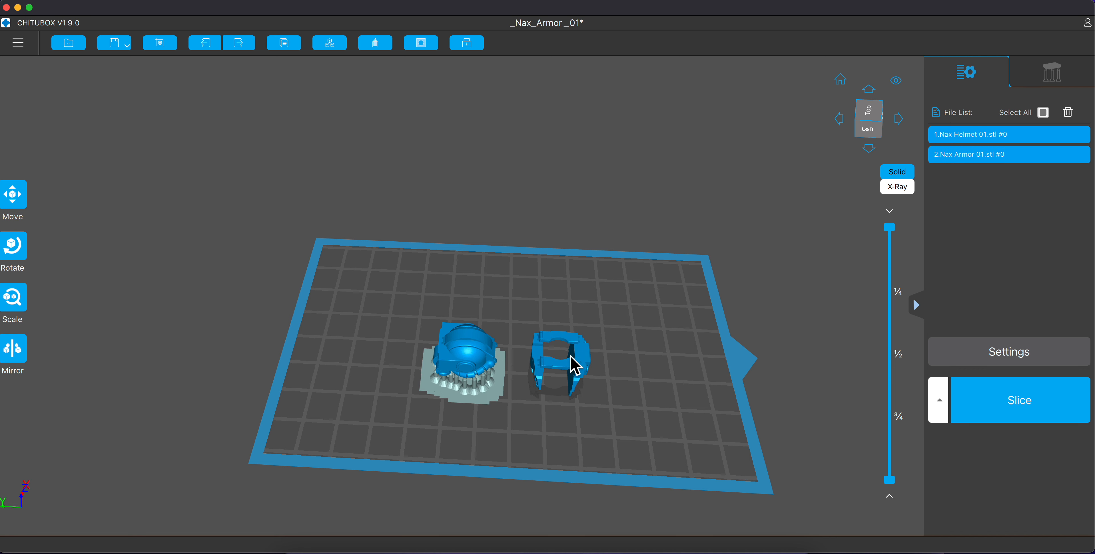
# Inspect both models from the side, deselect them all, and select only Nax Armor 01.stl.
pyautogui.moveTo(608, 378); pyautogui.dragTo(620, 305)
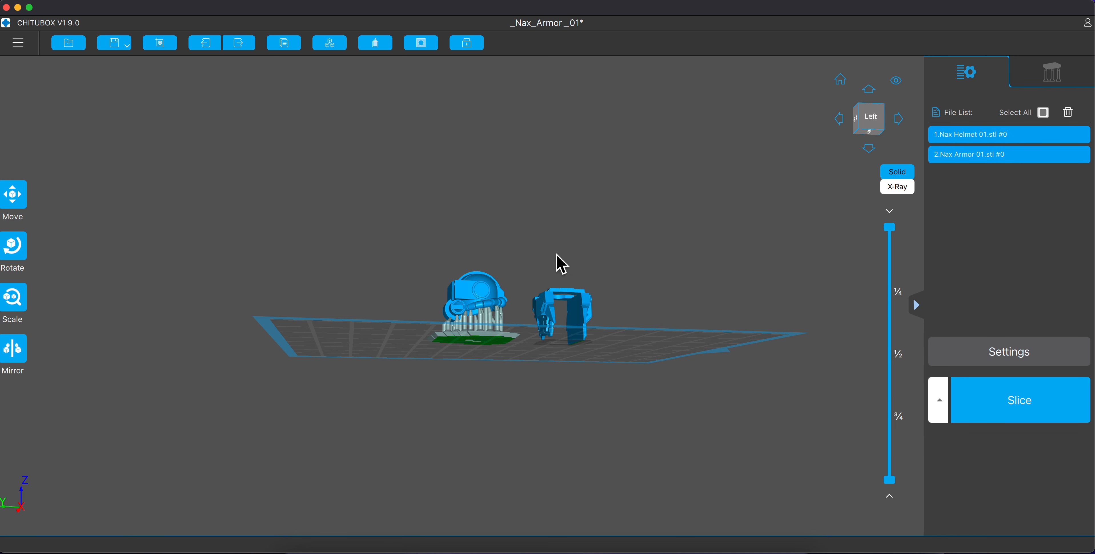
pyautogui.moveTo(554, 264); pyautogui.dragTo(552, 310)
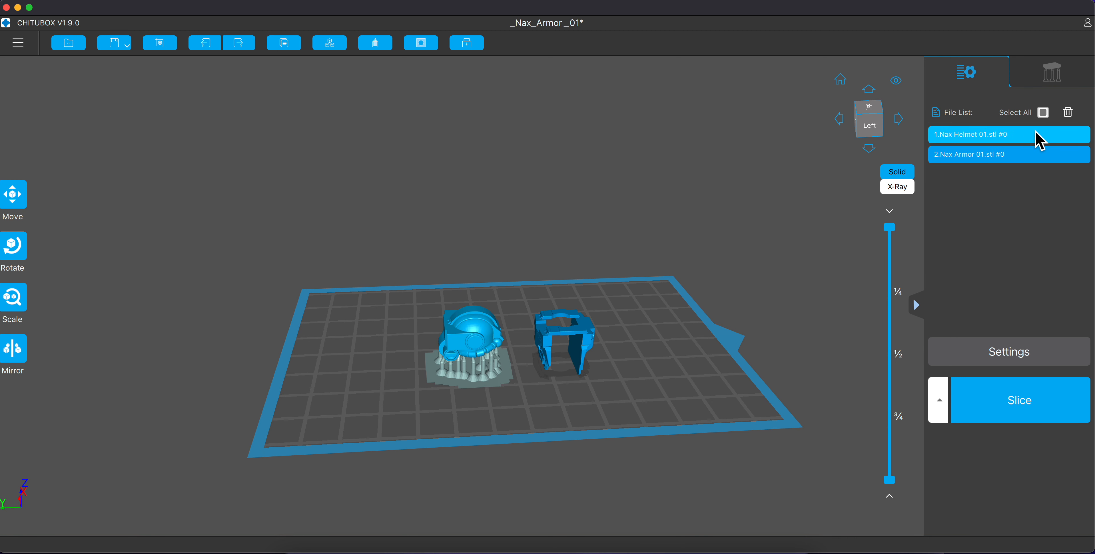
pyautogui.click(1046, 115)
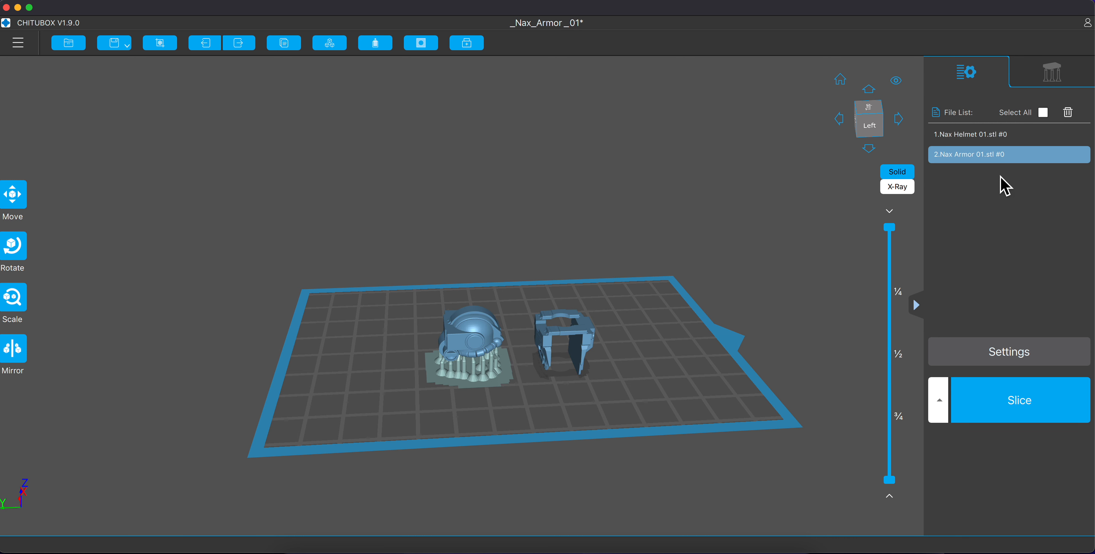
pyautogui.click(983, 156)
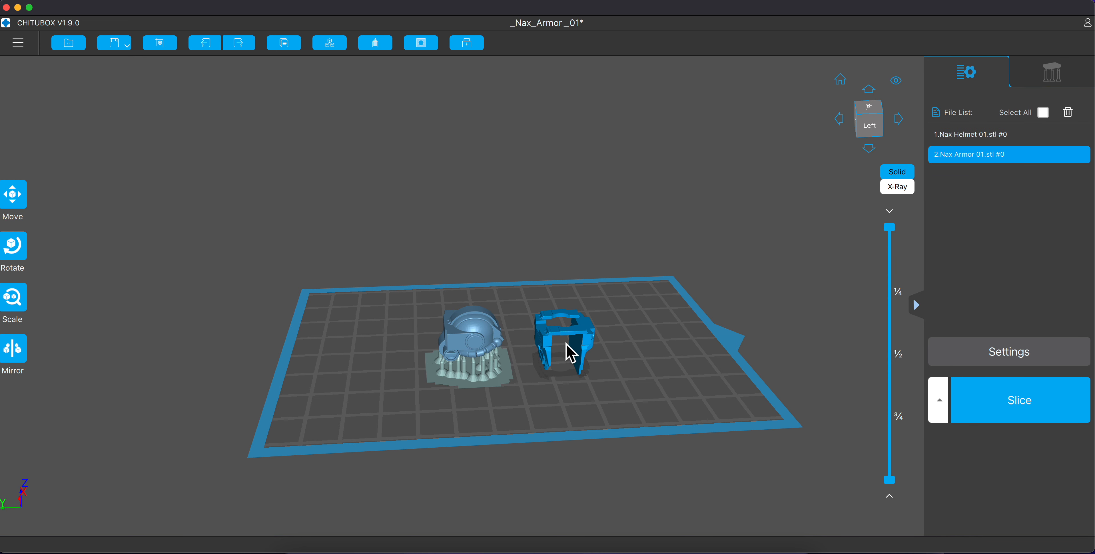
# Set the automatic support angle to 20° and generate platform supports for Nax Armor 01.stl.
pyautogui.click(1060, 77)
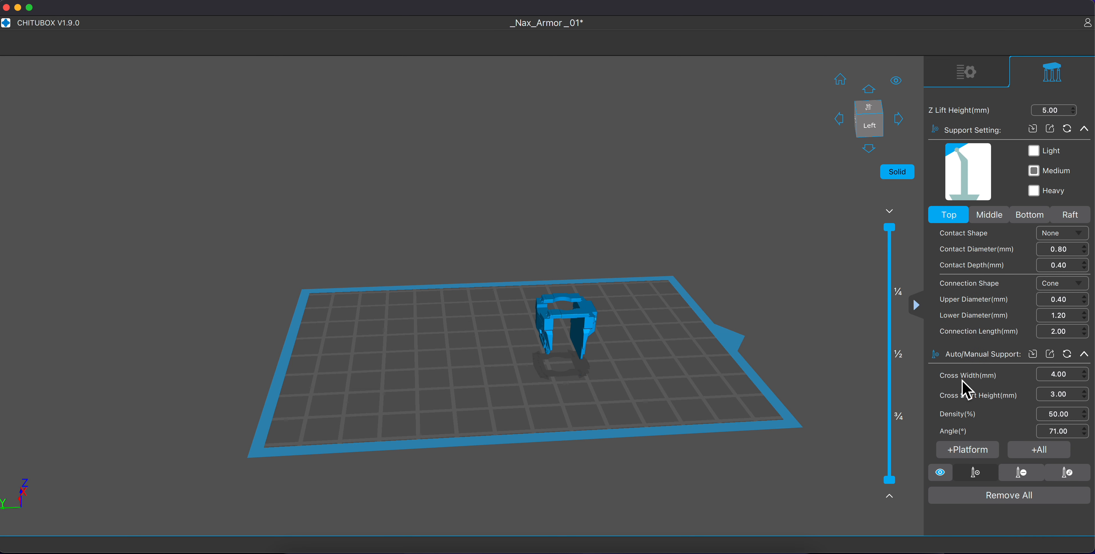
pyautogui.doubleClick(1075, 433)
pyautogui.write('20')
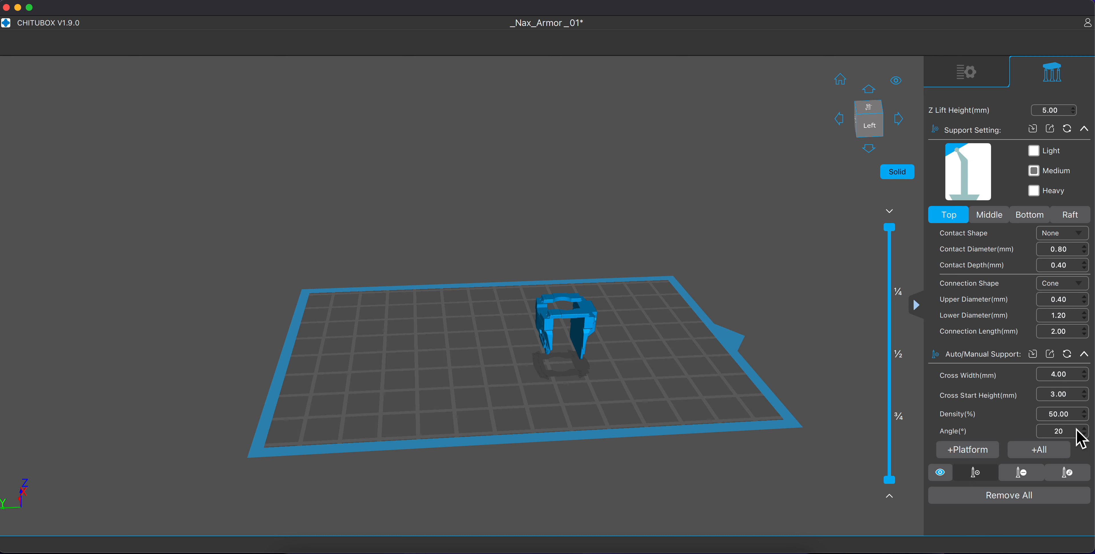
pyautogui.click(985, 452)
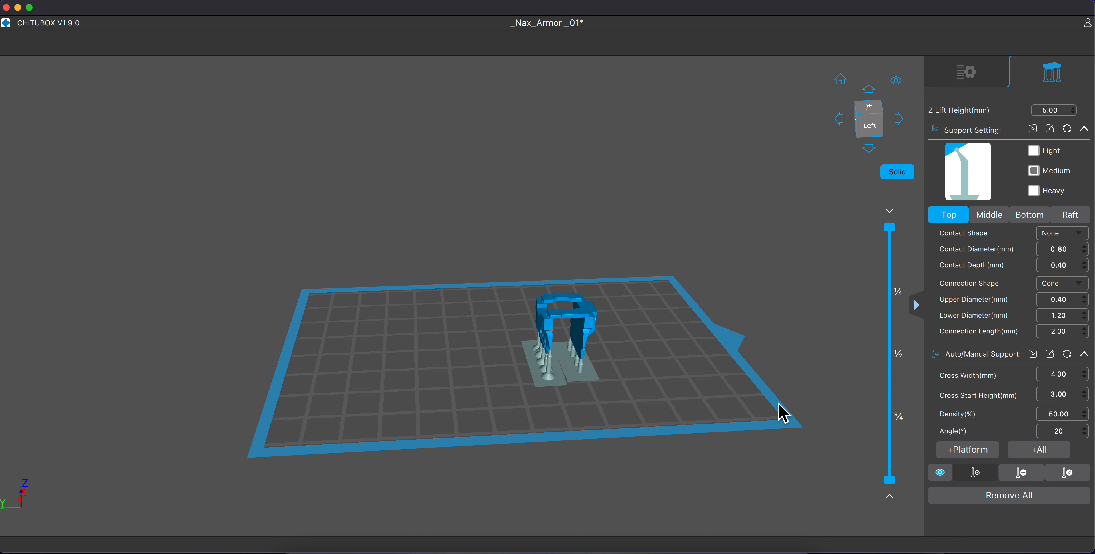
pyautogui.click(998, 77)
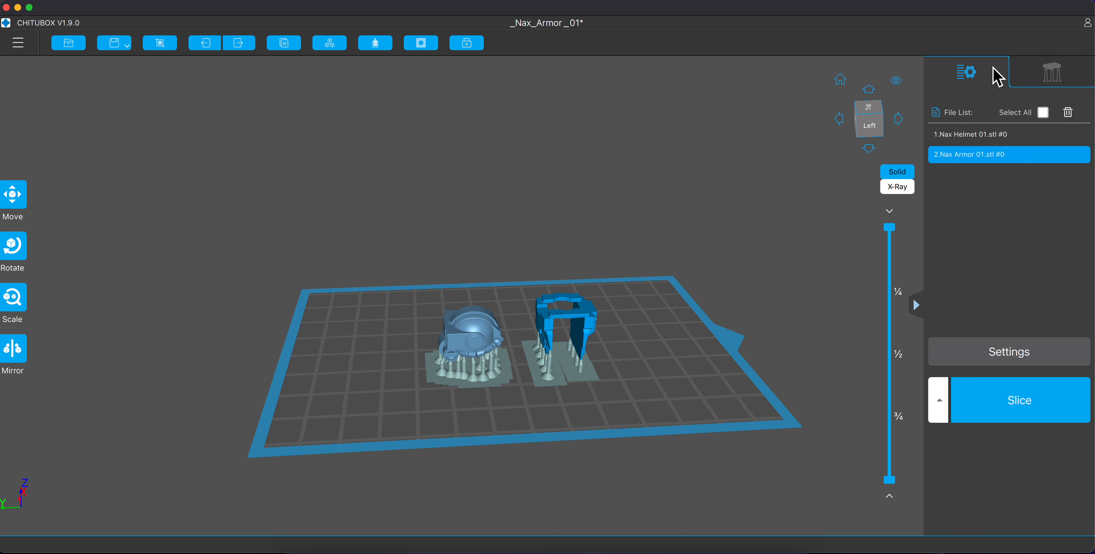
# Inspect the supports on both models, then select Nax Helmet 01.stl and read the explanation of the support angle setting.
pyautogui.scroll(-5, 476, 372)
pyautogui.scroll(5, 493, 386)
pyautogui.scroll(3, 498, 396)
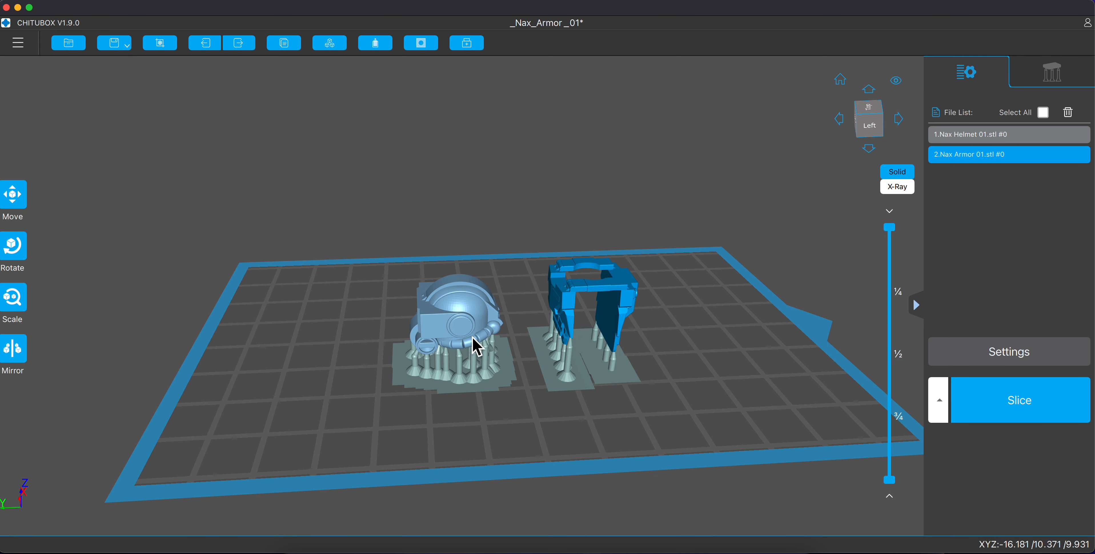
pyautogui.click(952, 135)
pyautogui.click(1050, 75)
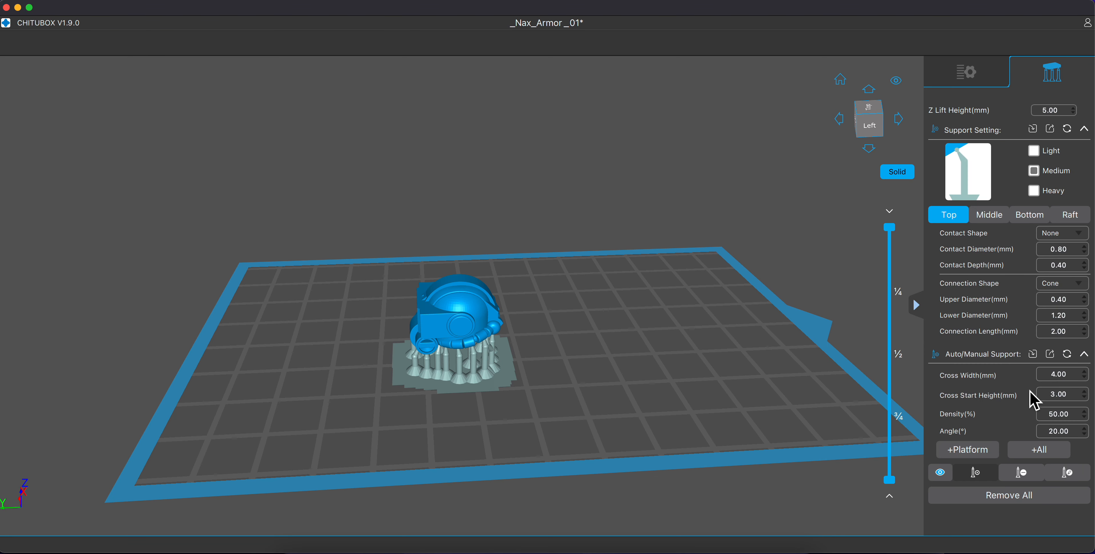
pyautogui.moveTo(1086, 439)
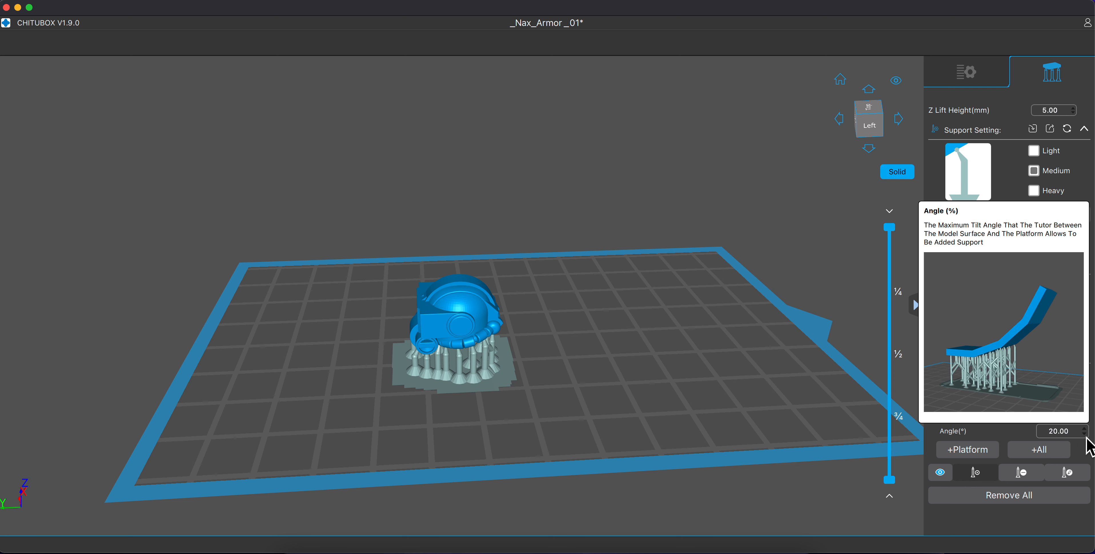
pyautogui.click(985, 68)
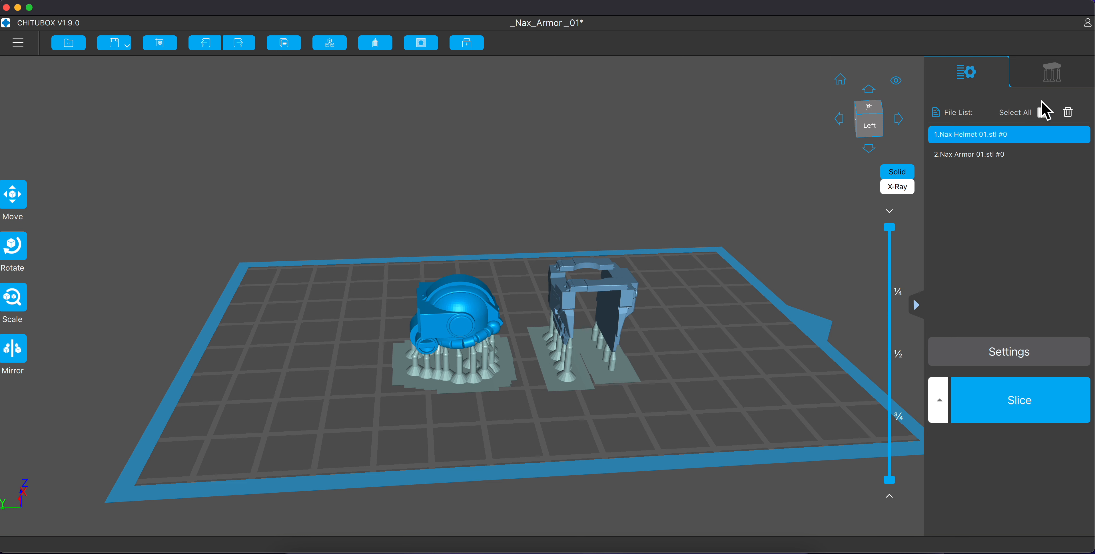
# Select Nax Armor 01.stl and set the automatic support angle to 55°, without generating new supports.
pyautogui.click(990, 164)
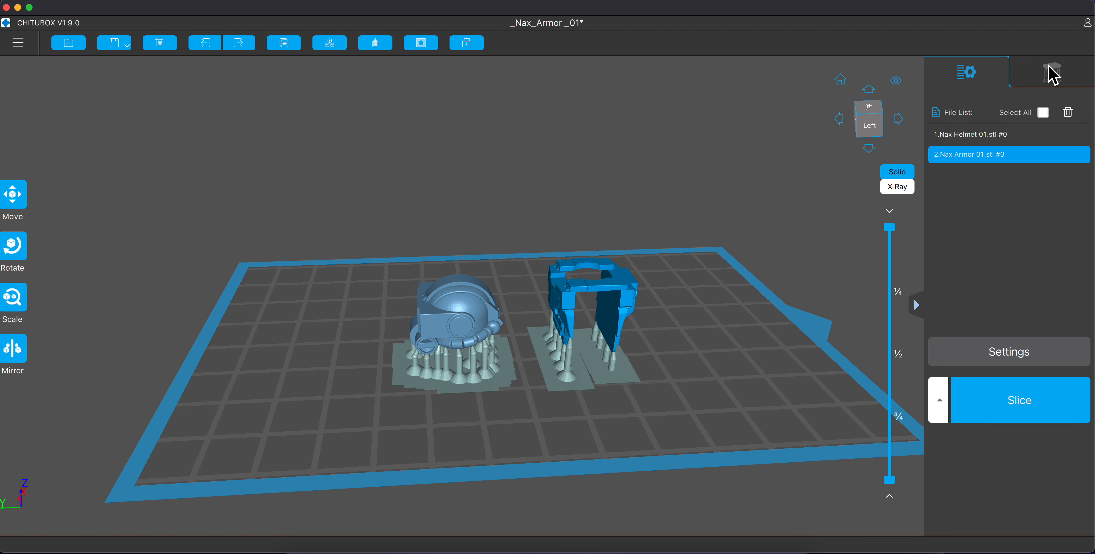
pyautogui.click(1052, 73)
pyautogui.doubleClick(1060, 432)
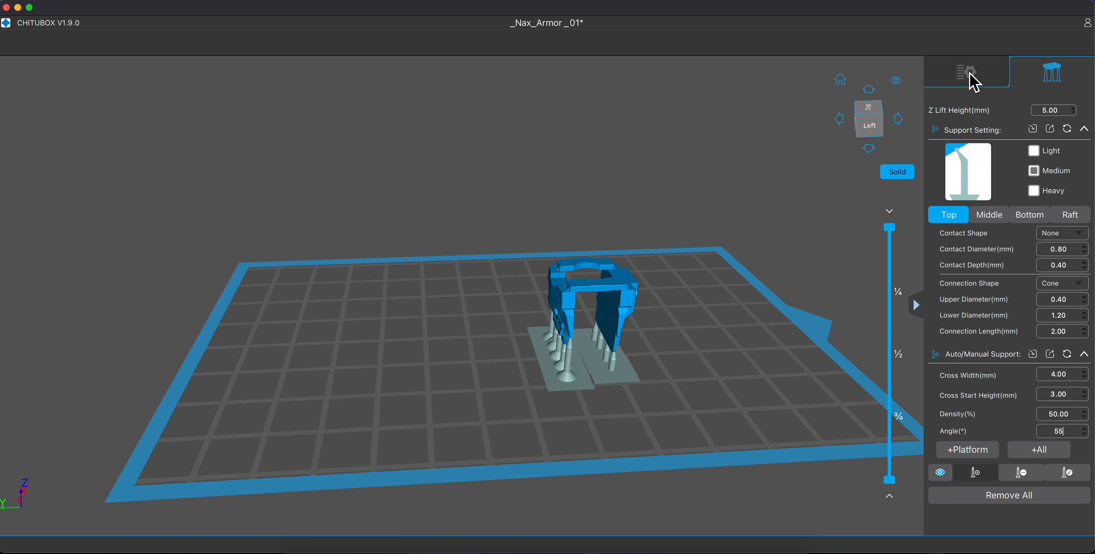
pyautogui.click(973, 81)
# Slice the plate holding the helmet and armor, and preview the layers down to layer 25 and back up to layer 384.
pyautogui.moveTo(543, 430)
pyautogui.mouseDown()
pyautogui.moveTo(552, 356)
pyautogui.moveTo(535, 443)
pyautogui.mouseUp()
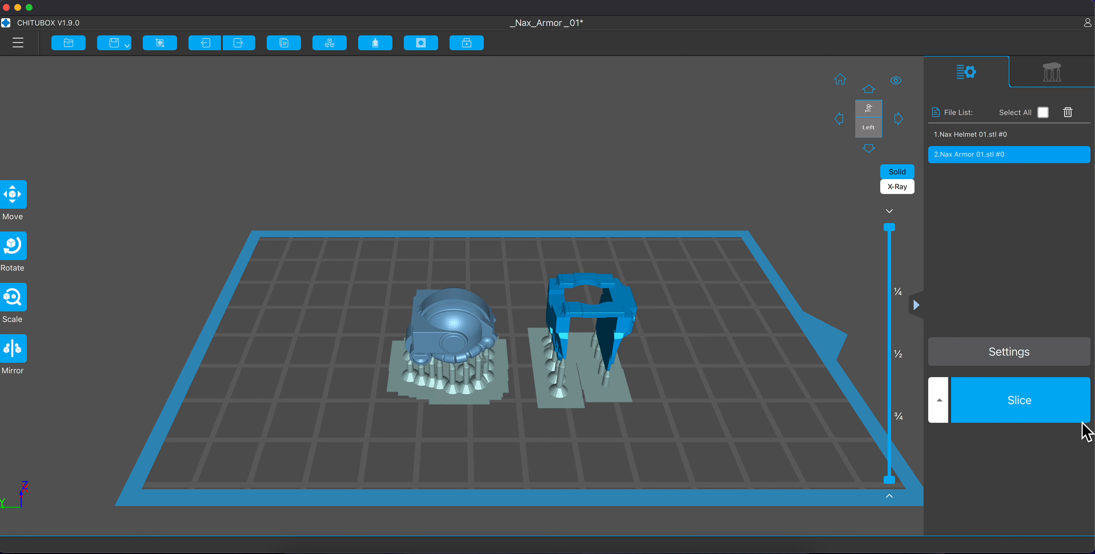
pyautogui.click(1042, 416)
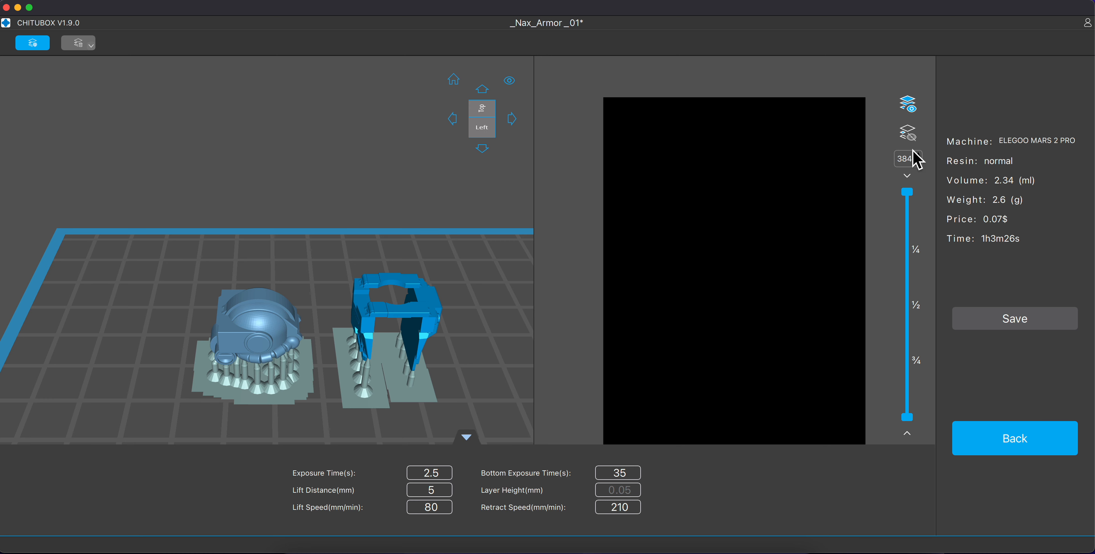
pyautogui.moveTo(910, 198); pyautogui.dragTo(906, 341)
pyautogui.click(905, 196)
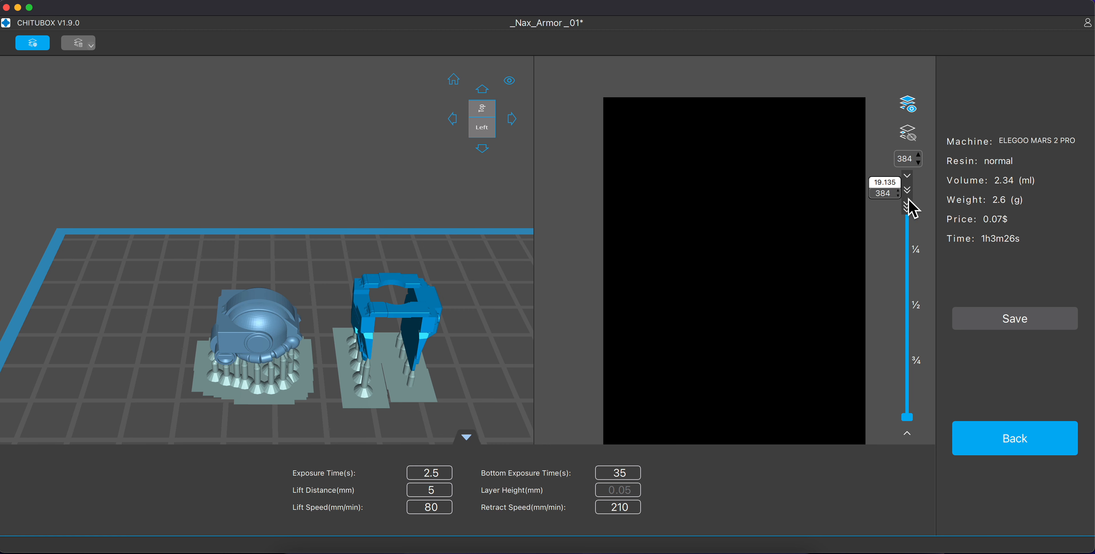
pyautogui.moveTo(916, 203); pyautogui.dragTo(908, 404)
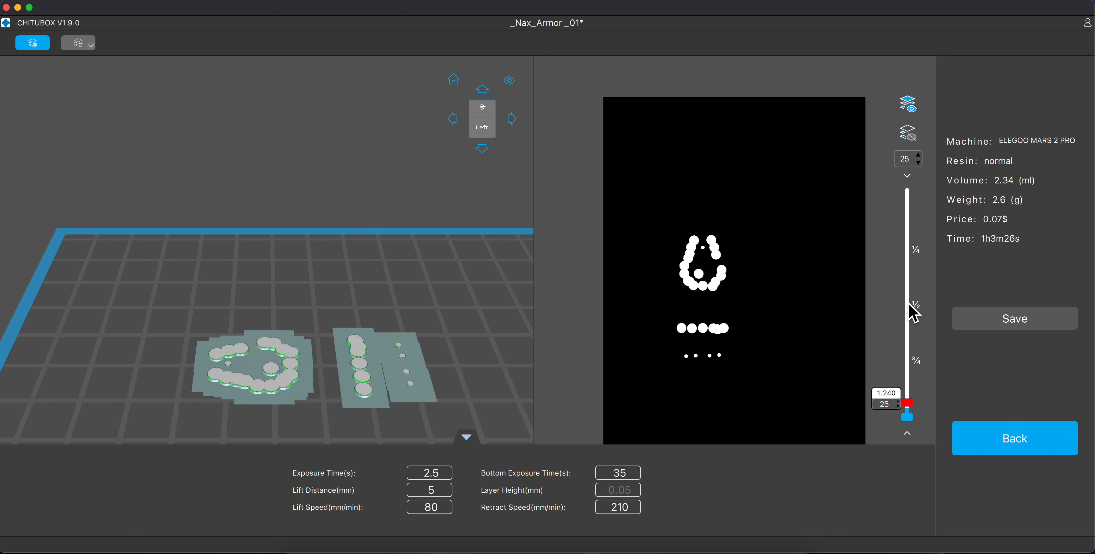
pyautogui.moveTo(909, 277); pyautogui.dragTo(903, 158)
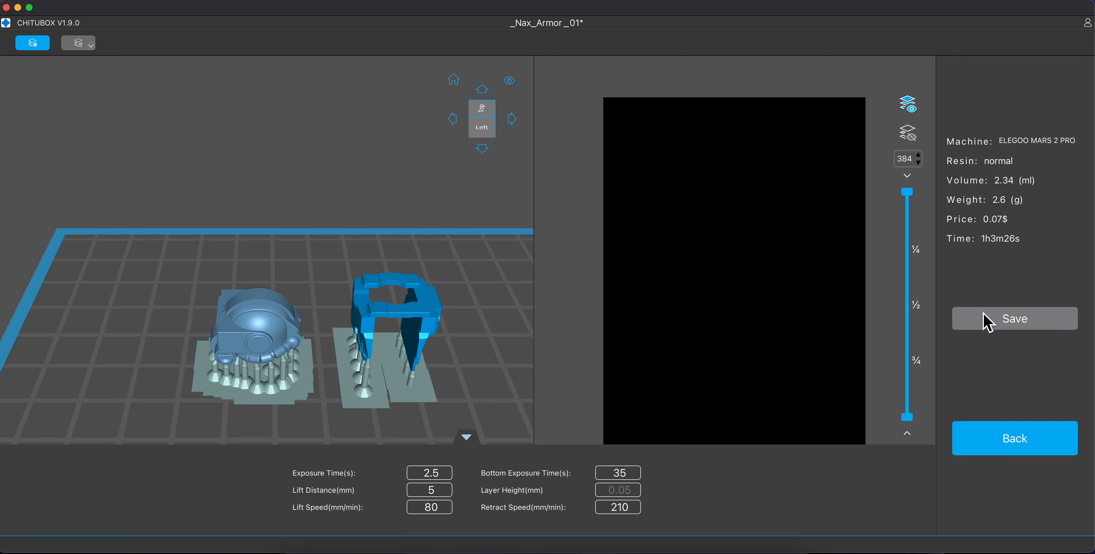
# Save the sliced file as _Nax_Armor_01.ctb in the Desktop — iCloud folder, replacing the existing file.
pyautogui.click(989, 328)
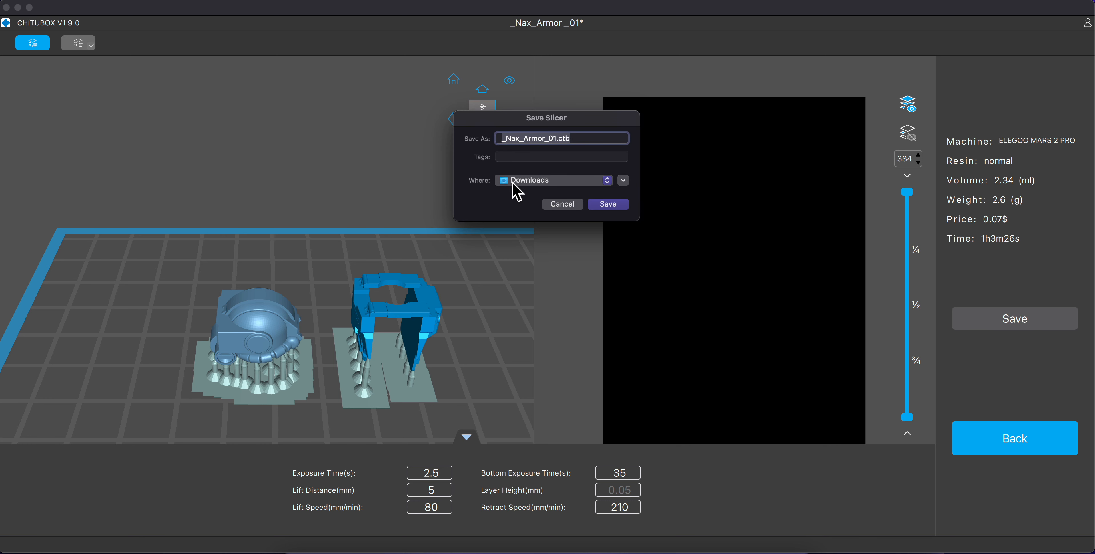
pyautogui.click(512, 185)
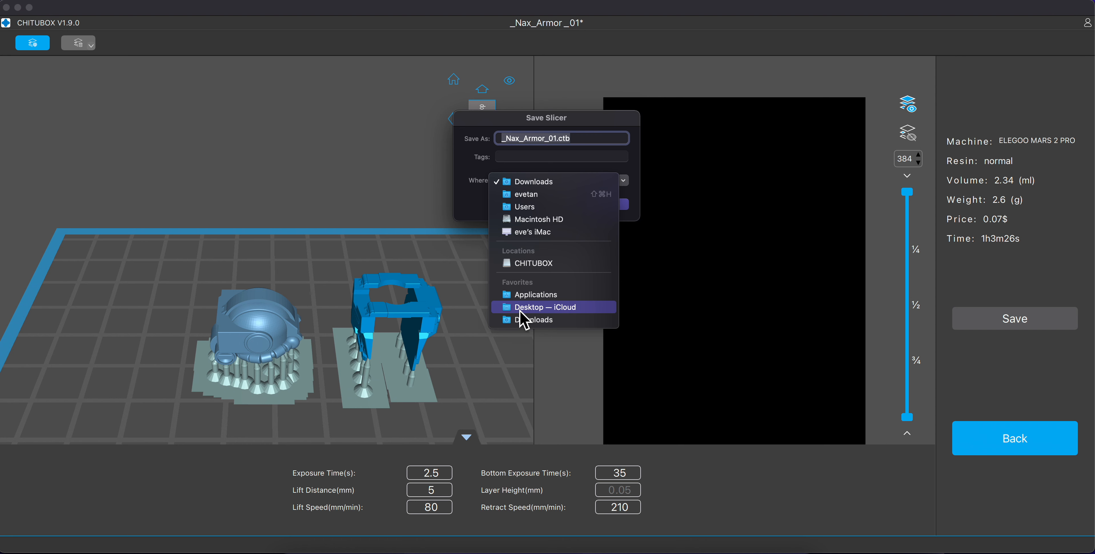
pyautogui.click(539, 307)
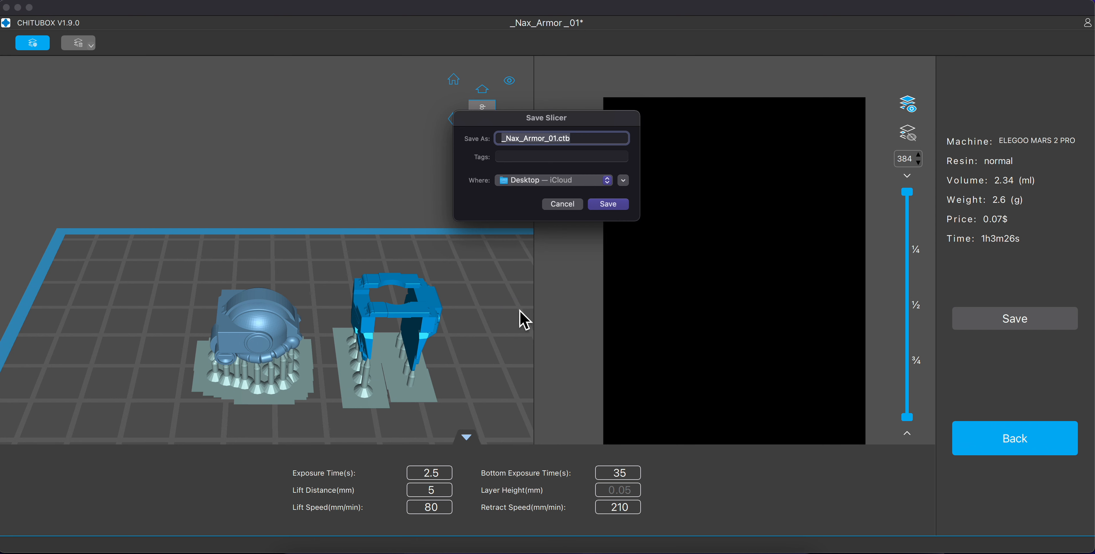
pyautogui.click(621, 208)
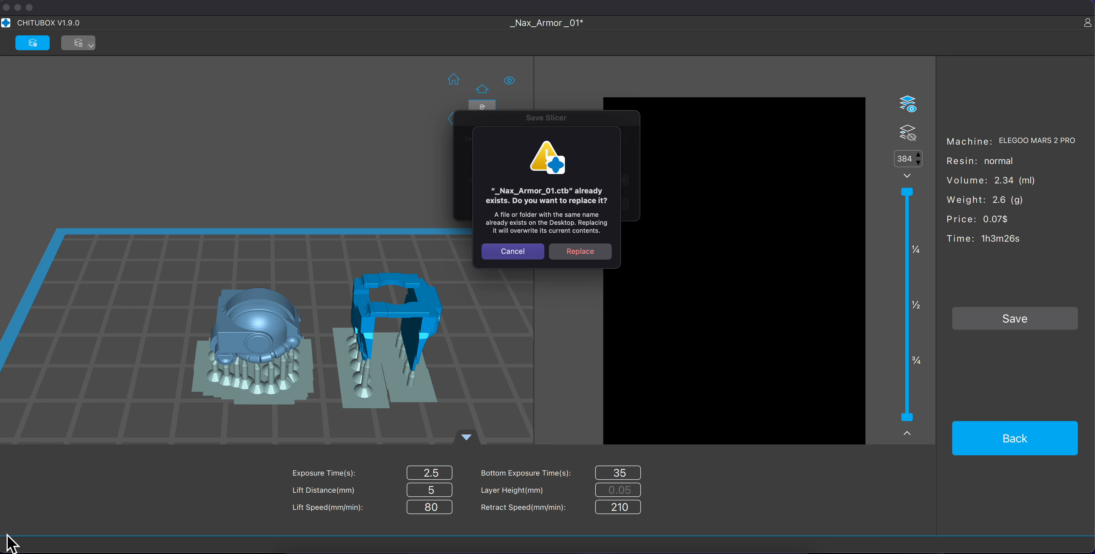
pyautogui.click(605, 253)
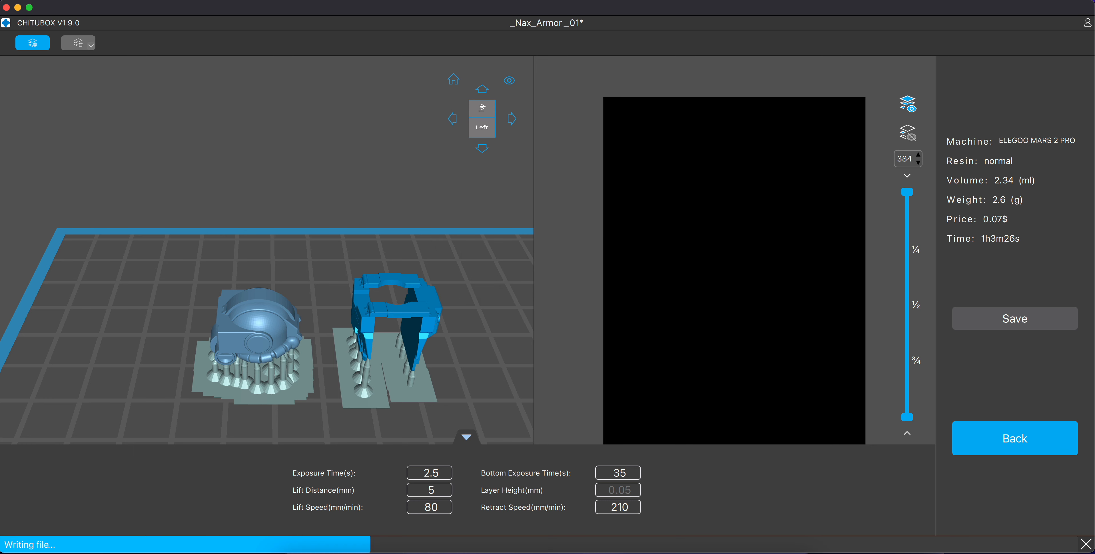